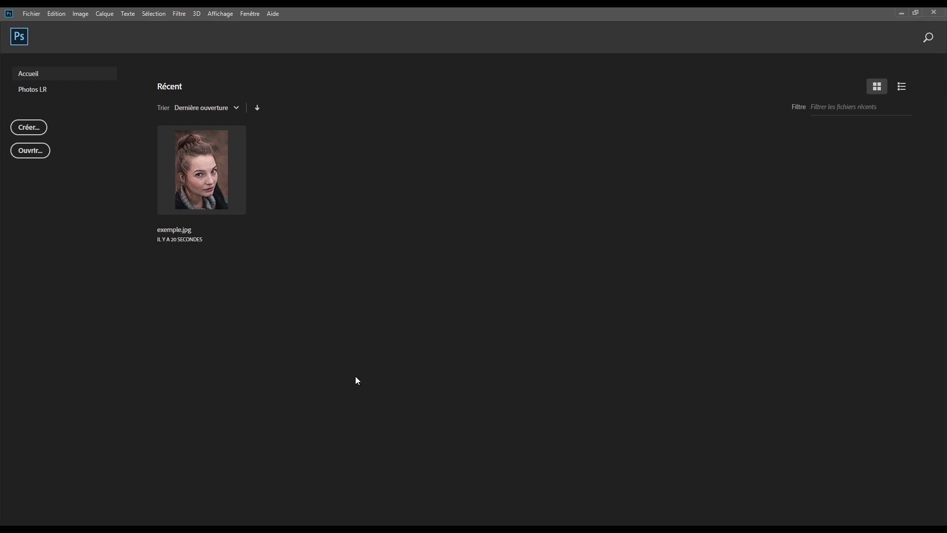
# Step: Open the recent image exemple.jpg
pyautogui.click(196, 178)
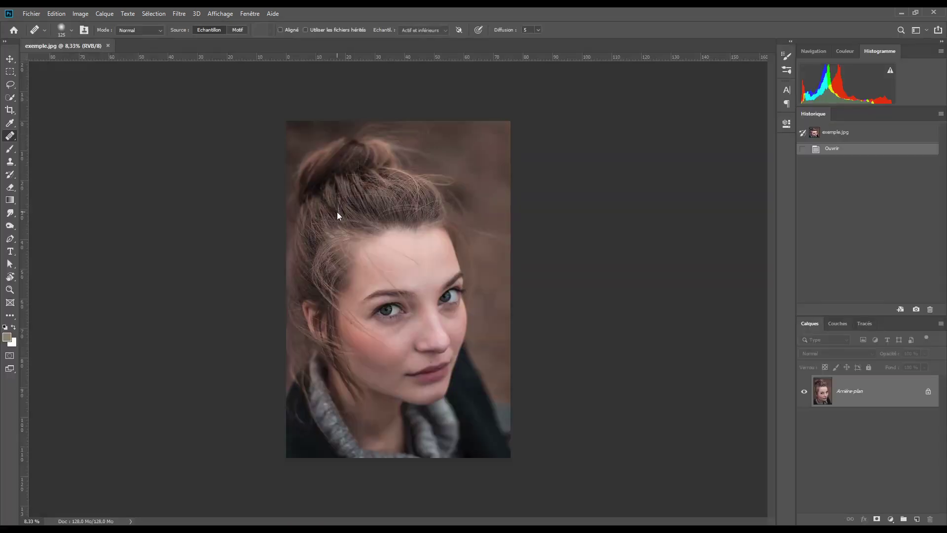
# Step: Examine the skin under the eye at several magnifications, up to 100%, and against the whole portrait
pyautogui.click(396, 331)
pyautogui.click(395, 330)
pyautogui.click(395, 331)
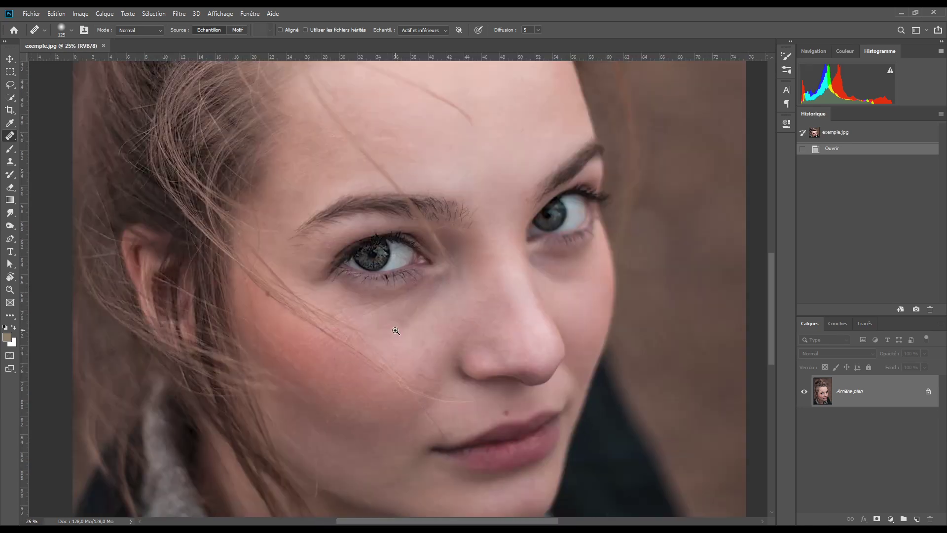
pyautogui.click(396, 330)
pyautogui.click(395, 331)
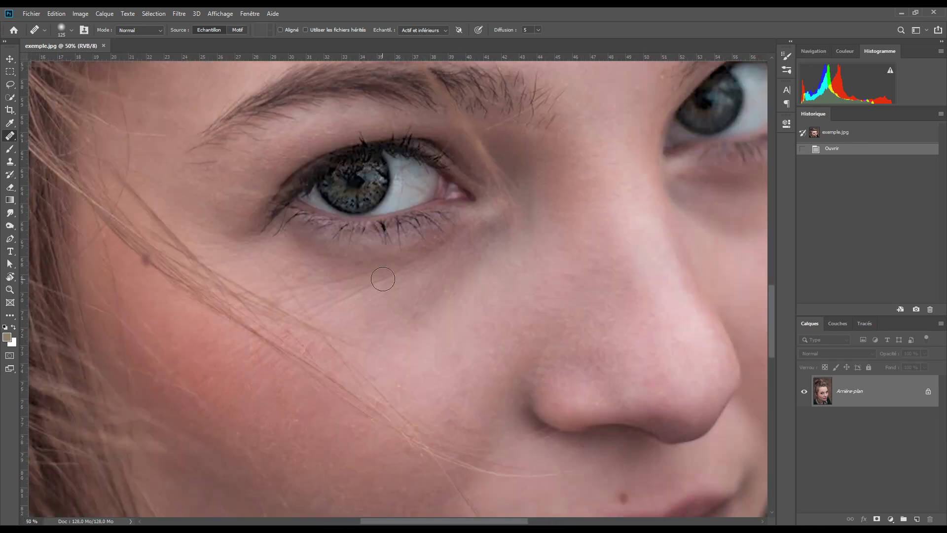
pyautogui.click(354, 296)
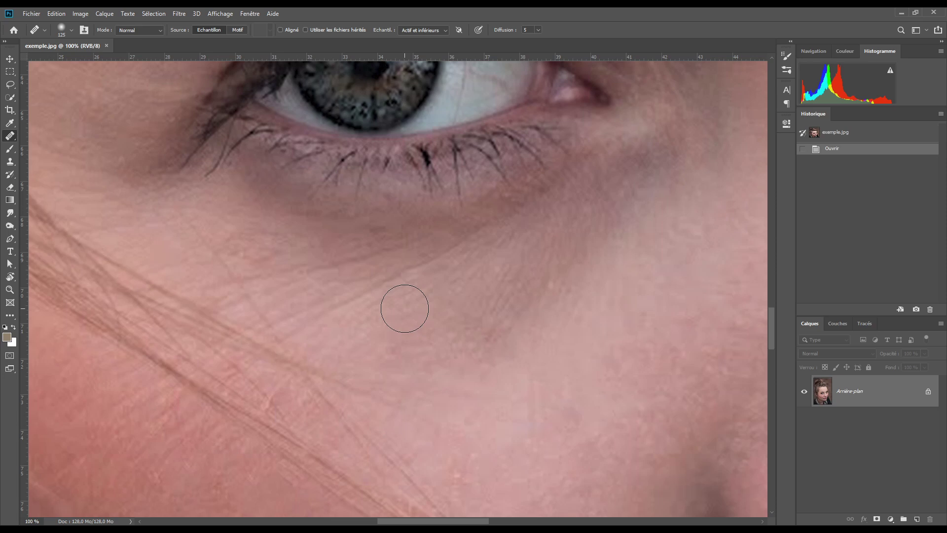
pyautogui.moveTo(409, 316); pyautogui.dragTo(327, 330)
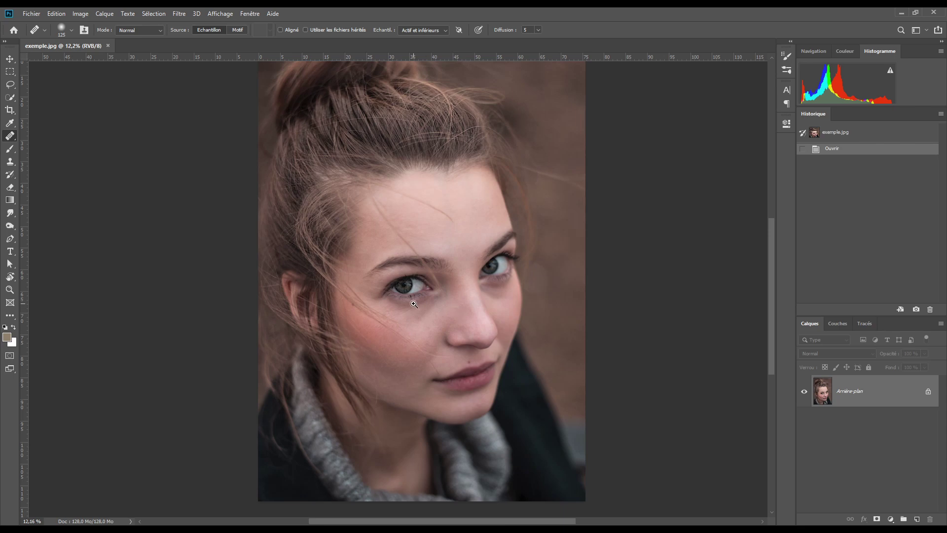
pyautogui.moveTo(413, 304); pyautogui.dragTo(480, 318)
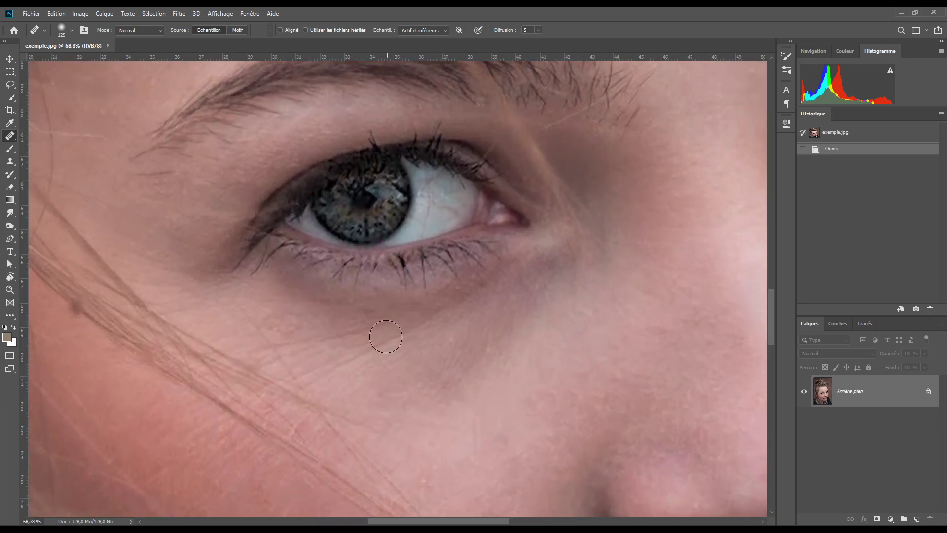
pyautogui.moveTo(487, 311); pyautogui.dragTo(397, 329)
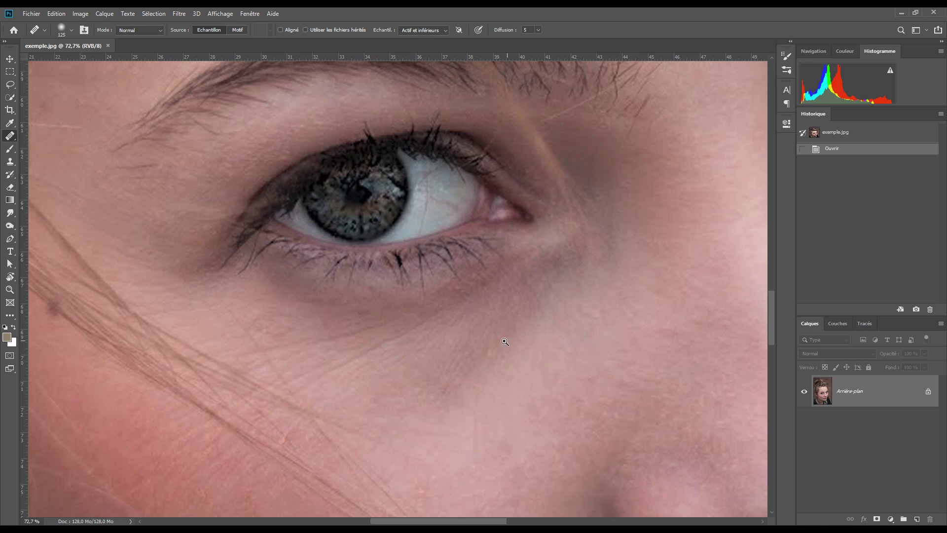
pyautogui.moveTo(503, 340)
pyautogui.mouseDown()
pyautogui.moveTo(397, 353)
pyautogui.moveTo(553, 365)
pyautogui.moveTo(444, 365)
pyautogui.moveTo(466, 365)
pyautogui.mouseUp()
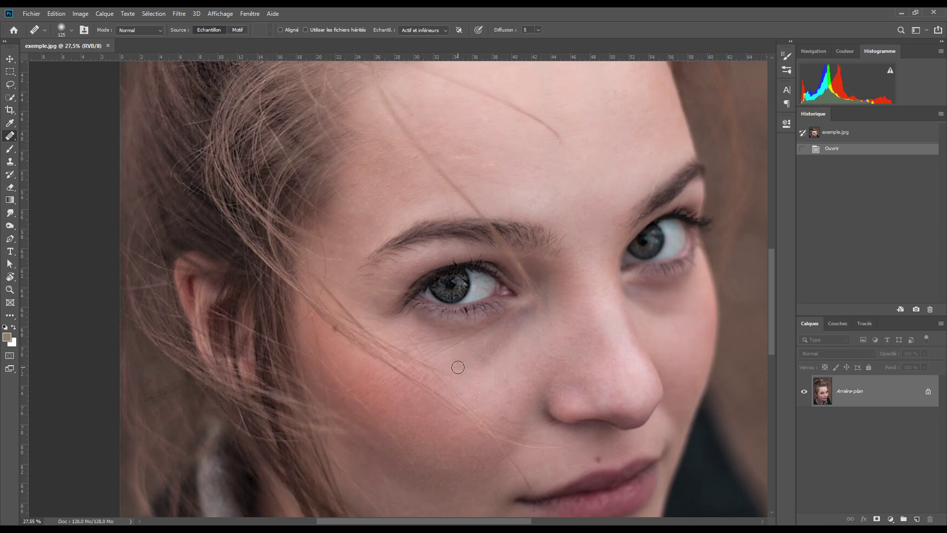
pyautogui.moveTo(482, 358); pyautogui.dragTo(437, 359)
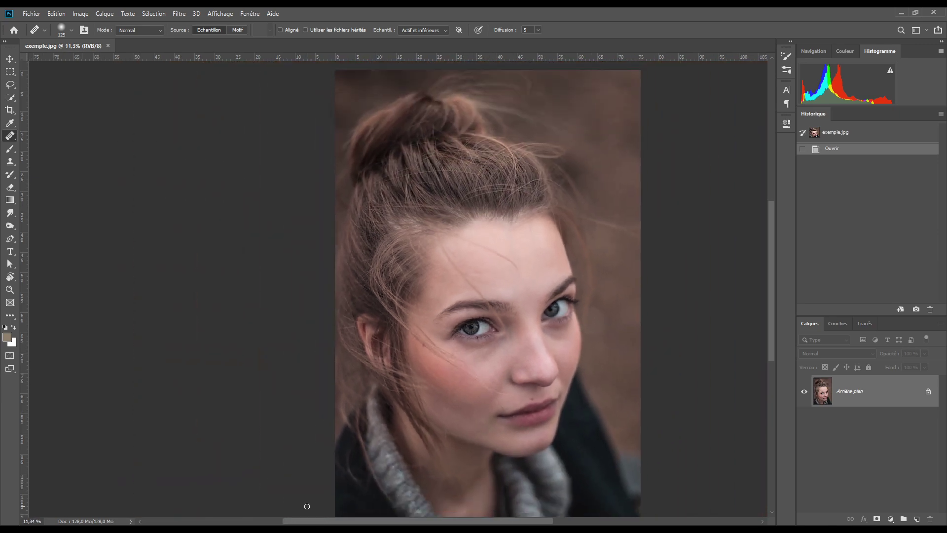
# Step: Create a second window of exemple.jpg and switch between the two views of the portrait
pyautogui.click(240, 14)
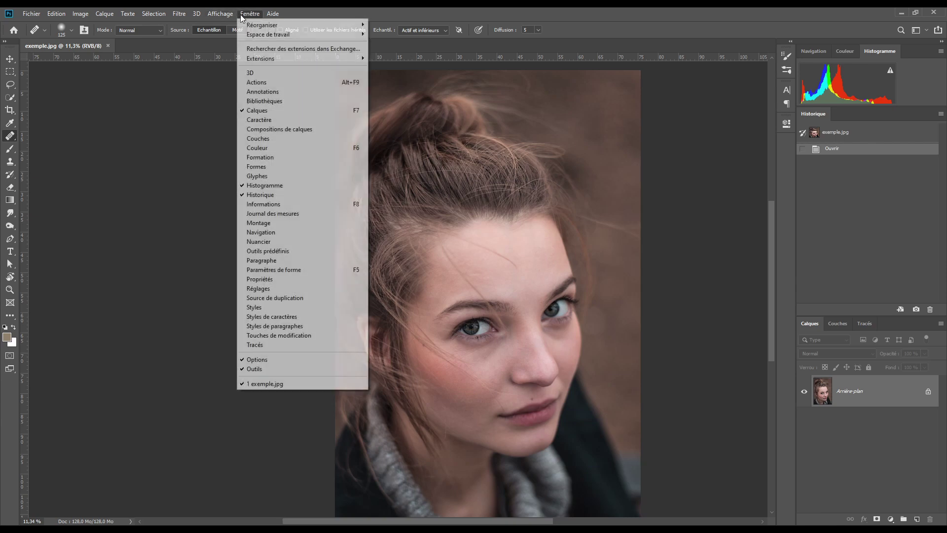
pyautogui.moveTo(267, 25)
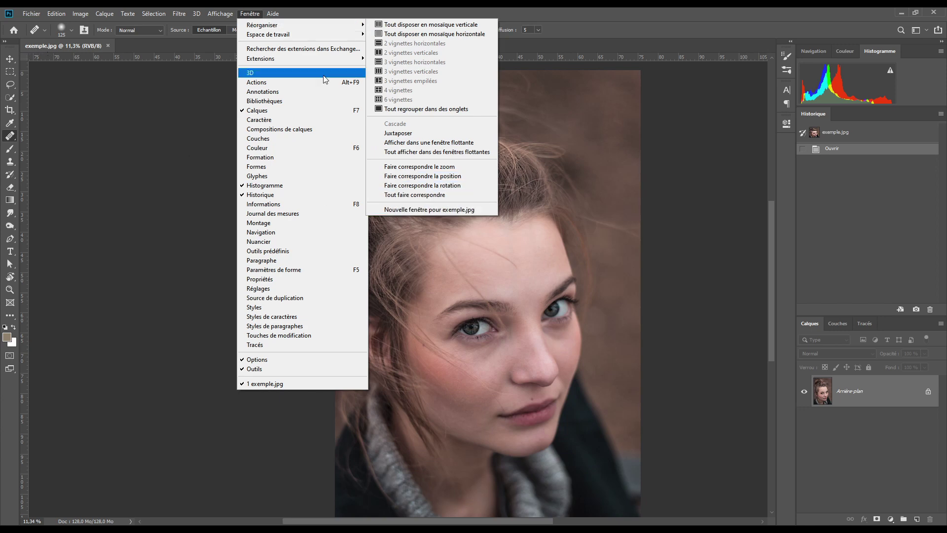
pyautogui.click(440, 208)
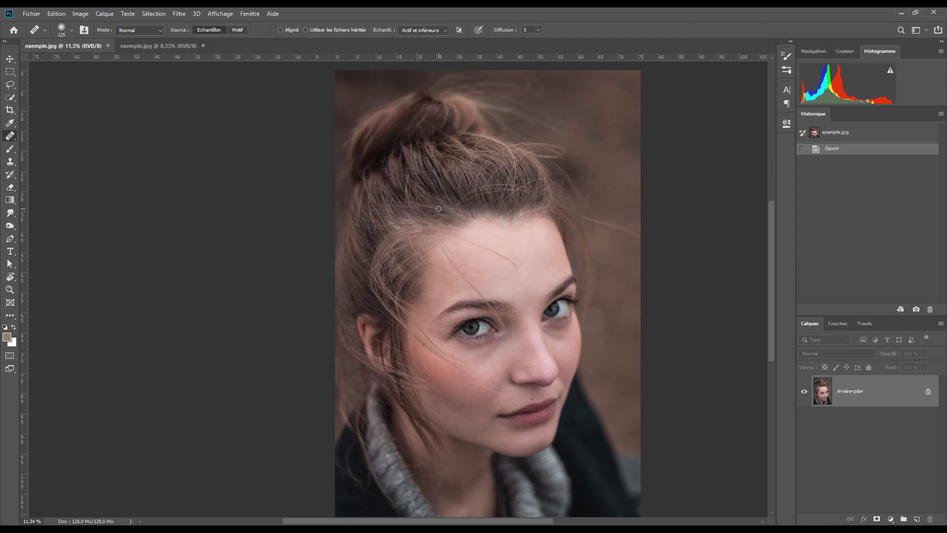
pyautogui.click(159, 44)
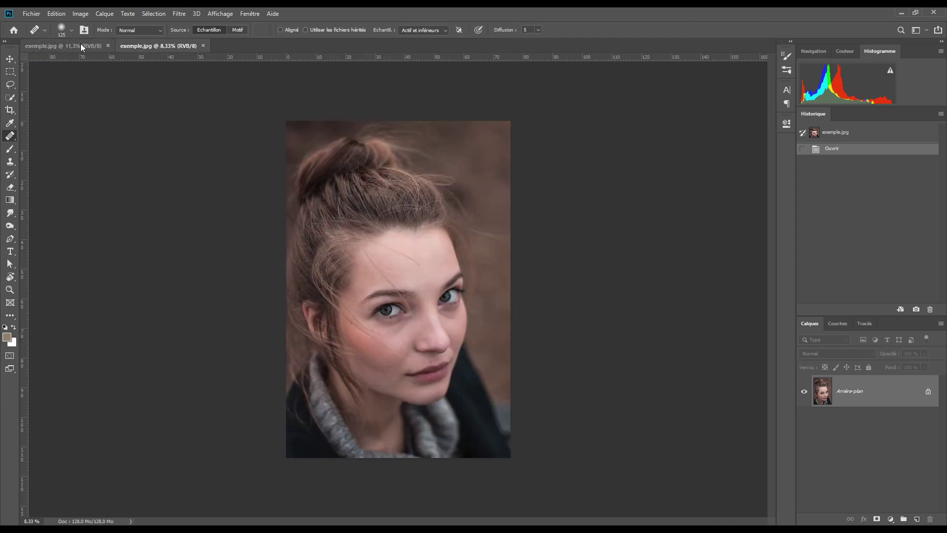
pyautogui.click(79, 43)
pyautogui.click(148, 45)
pyautogui.click(78, 46)
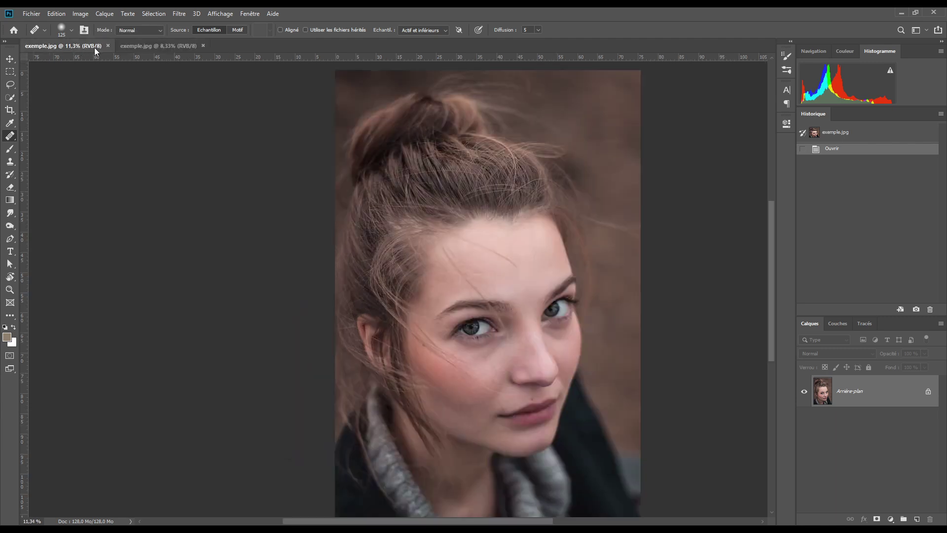
pyautogui.click(140, 46)
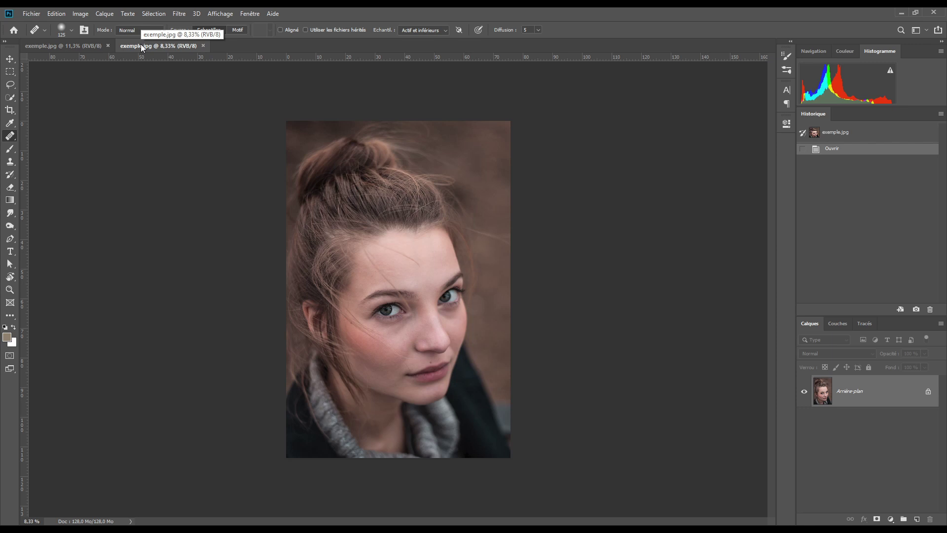
pyautogui.click(79, 42)
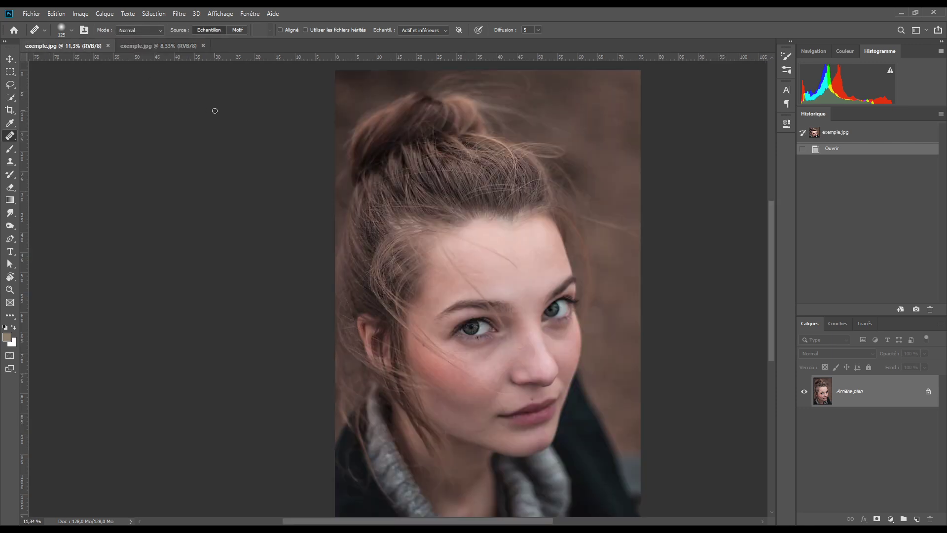
# Step: Arrange the two exemple.jpg windows as two vertical tiles and enlarge the full-portrait view to about 10.6%
pyautogui.click(258, 14)
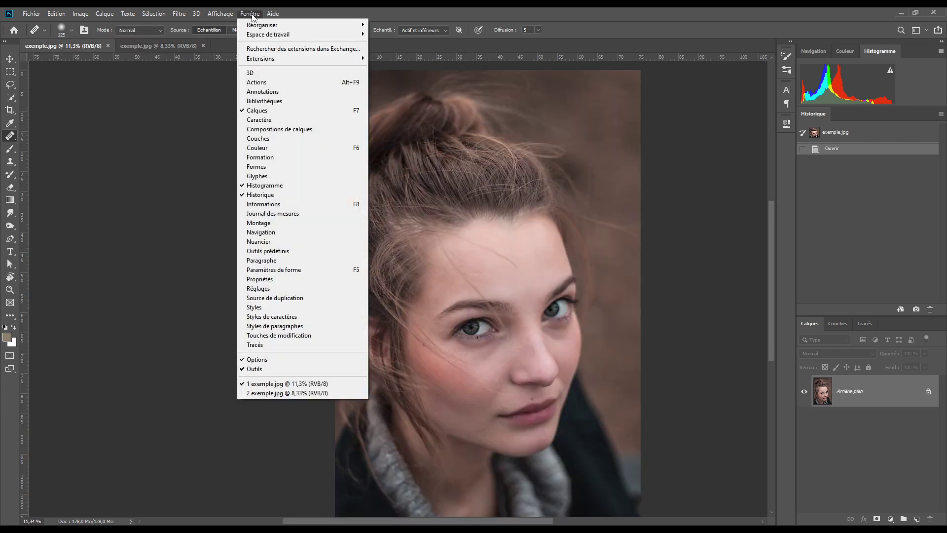
pyautogui.moveTo(264, 31)
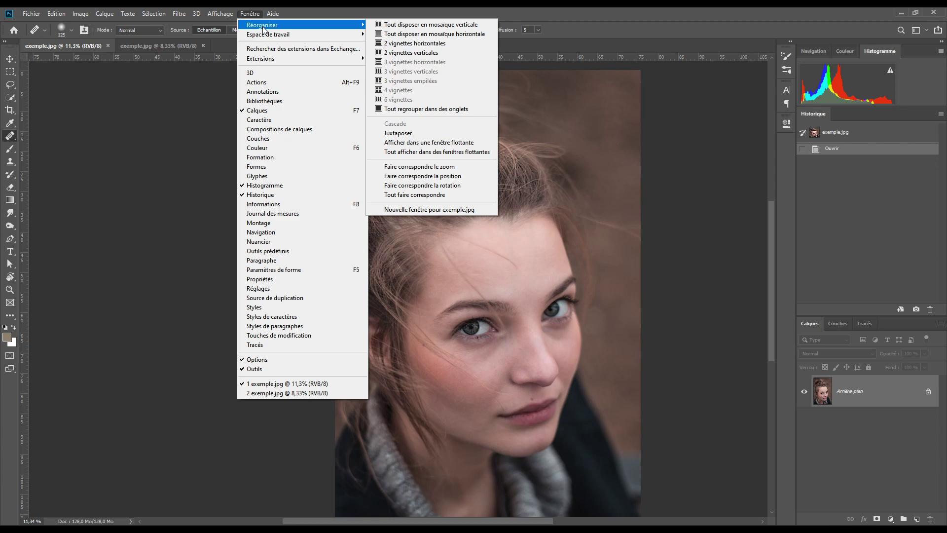
pyautogui.click(395, 54)
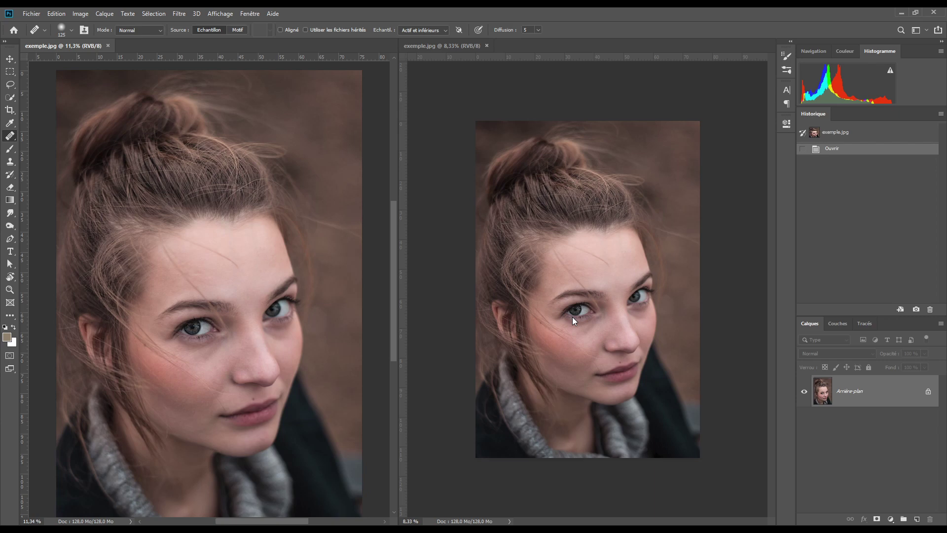
pyautogui.click(592, 300)
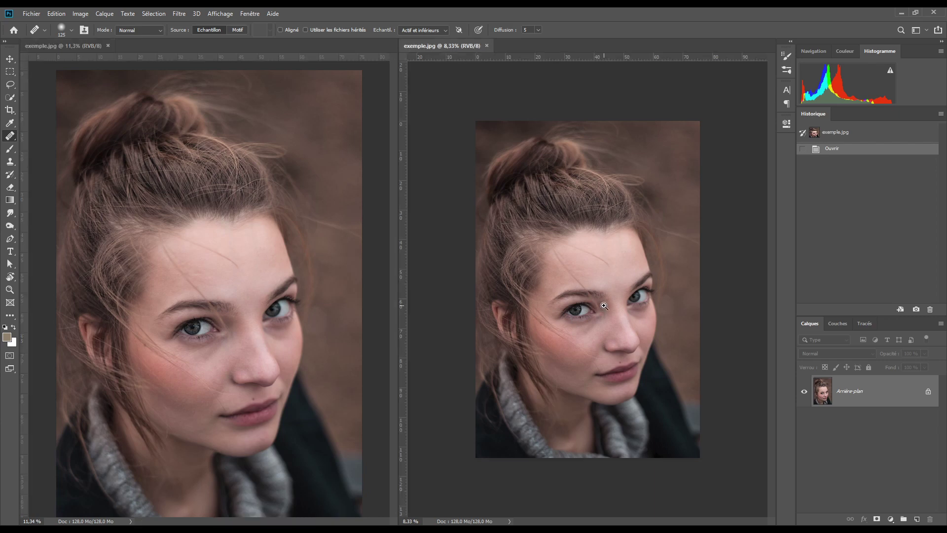
pyautogui.click(606, 306)
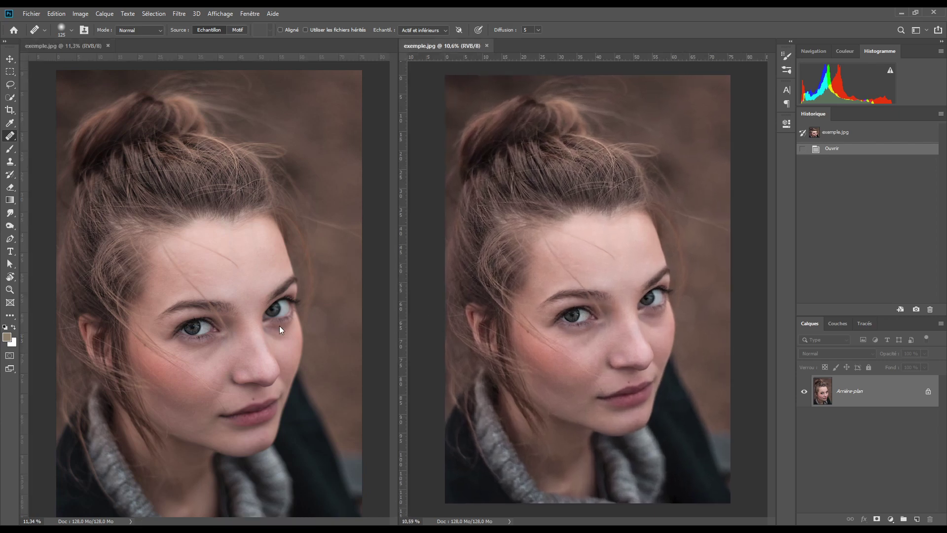
# Step: Widen the first window and magnify its view to about 88% on the skin under the eye
pyautogui.click(203, 327)
pyautogui.moveTo(202, 327); pyautogui.dragTo(259, 330)
pyautogui.moveTo(240, 369); pyautogui.dragTo(278, 363)
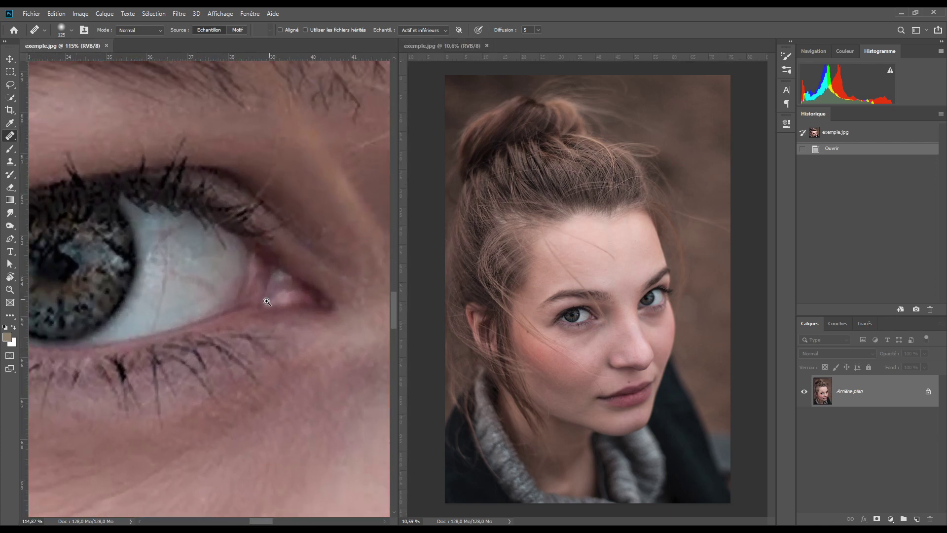
pyautogui.moveTo(260, 318); pyautogui.dragTo(221, 325)
pyautogui.moveTo(200, 395); pyautogui.dragTo(239, 332)
pyautogui.moveTo(398, 277); pyautogui.dragTo(463, 280)
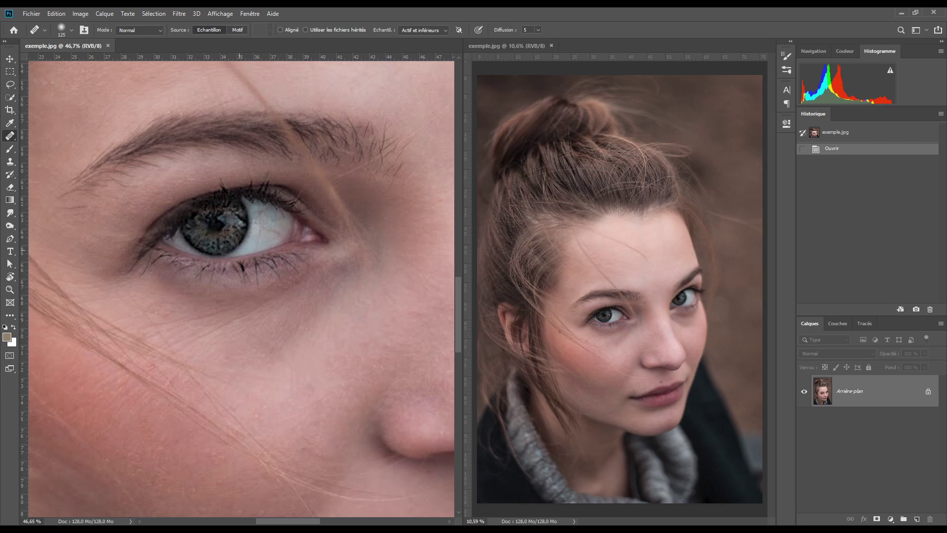
pyautogui.click(209, 364)
pyautogui.moveTo(241, 344); pyautogui.dragTo(277, 362)
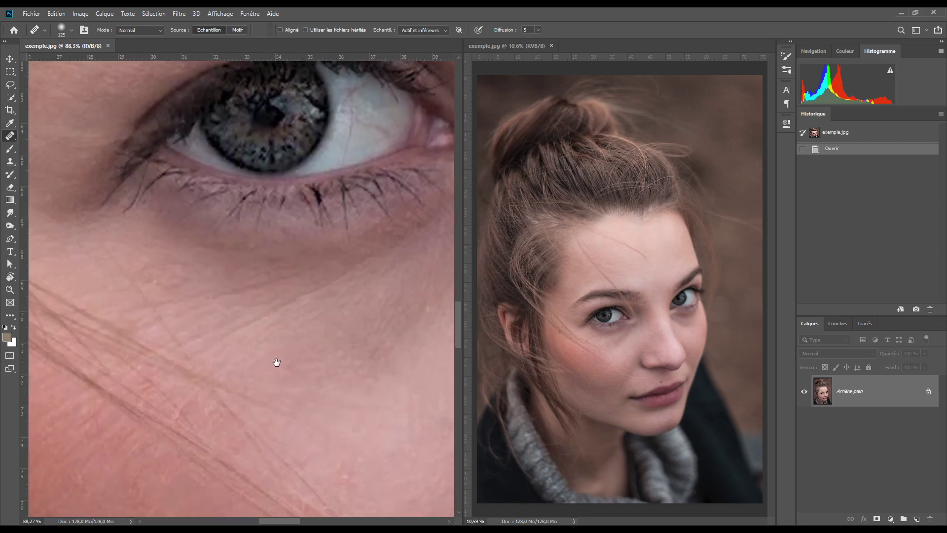
# Step: Try healing the lower lash area with a 300 px Healing Brush on a new empty layer, and delete that layer
pyautogui.click(916, 518)
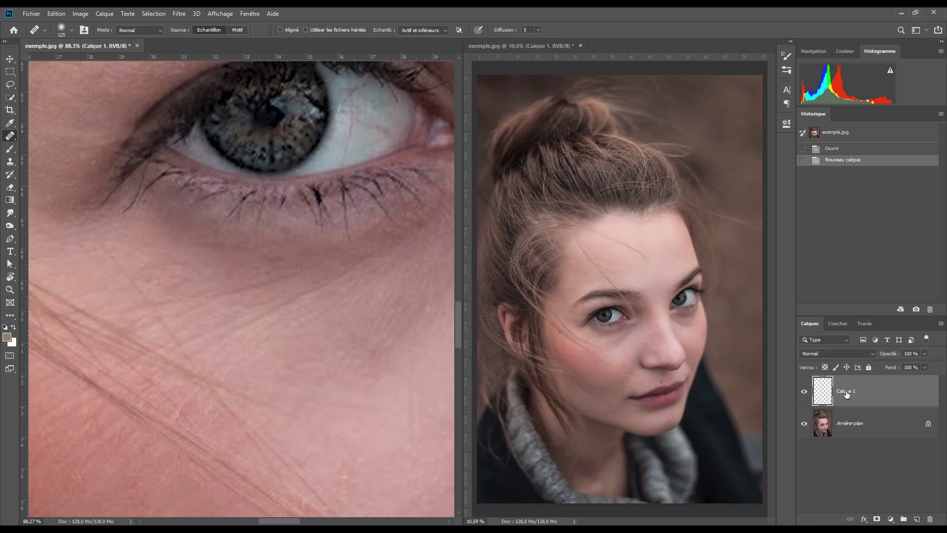
pyautogui.rightClick(10, 137)
pyautogui.click(56, 145)
pyautogui.press(']')
pyautogui.press(']')
pyautogui.press(']')
pyautogui.press(']')
pyautogui.press(']')
pyautogui.keyDown('alt'); pyautogui.click(309, 292); pyautogui.keyUp('alt')
pyautogui.moveTo(301, 210)
pyautogui.mouseDown()
pyautogui.moveTo(296, 197)
pyautogui.moveTo(328, 177)
pyautogui.moveTo(283, 163)
pyautogui.moveTo(281, 202)
pyautogui.mouseUp()
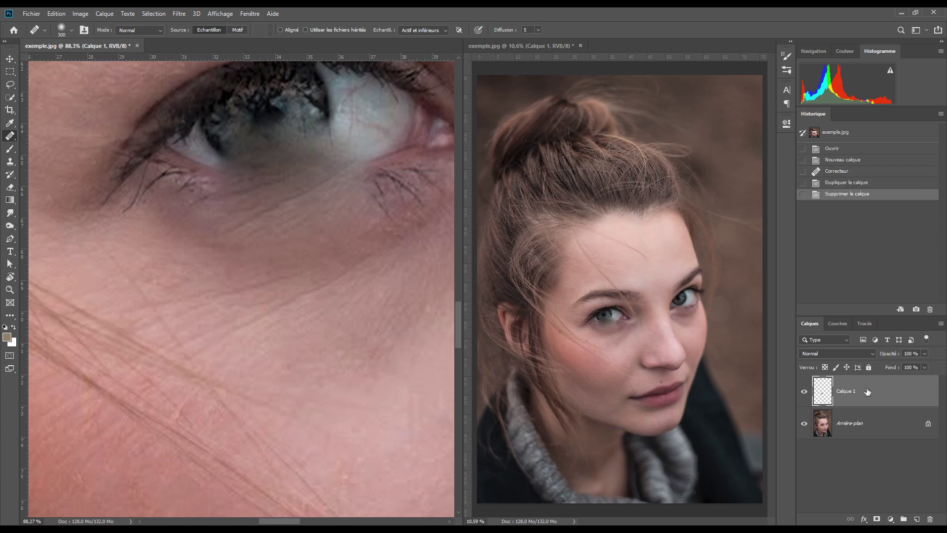
pyautogui.moveTo(868, 391); pyautogui.dragTo(931, 519)
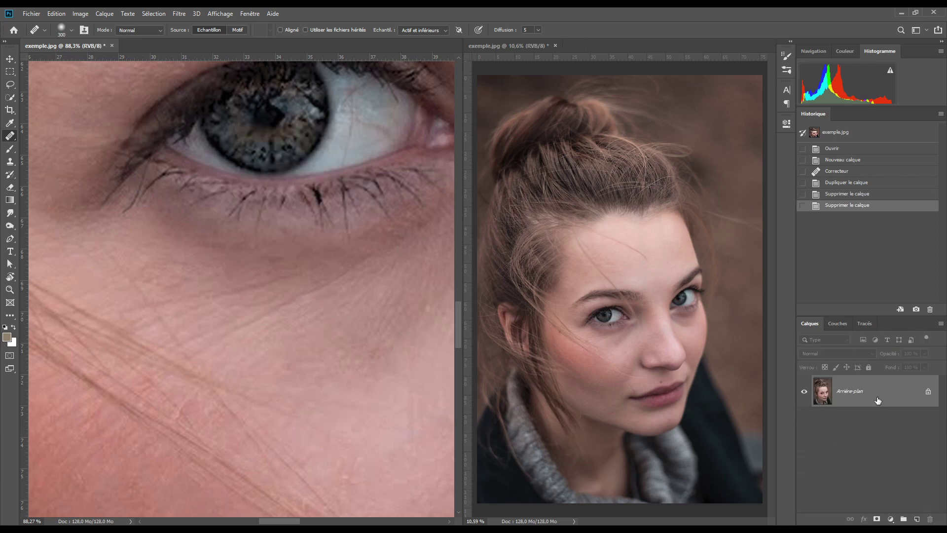
# Step: Duplicate the background layer and heal the fine lines and thin hairs under the eye with a 30 px Healing Brush
pyautogui.hotkey('ctrl', 'j')
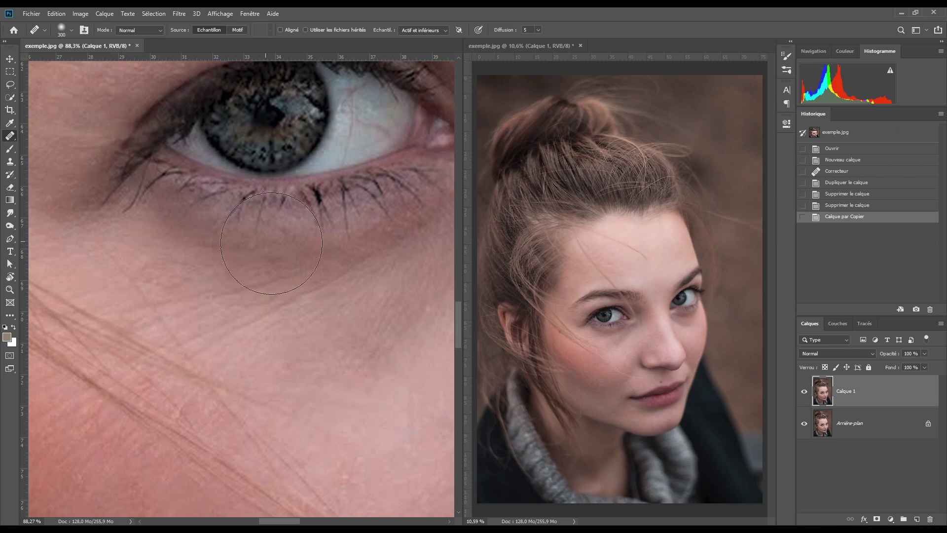
pyautogui.press('[')
pyautogui.press('[')
pyautogui.press('[')
pyautogui.press('[')
pyautogui.press('[')
pyautogui.press('[')
pyautogui.press('[')
pyautogui.press('[')
pyautogui.press('[')
pyautogui.press('[')
pyautogui.moveTo(347, 269); pyautogui.dragTo(202, 350)
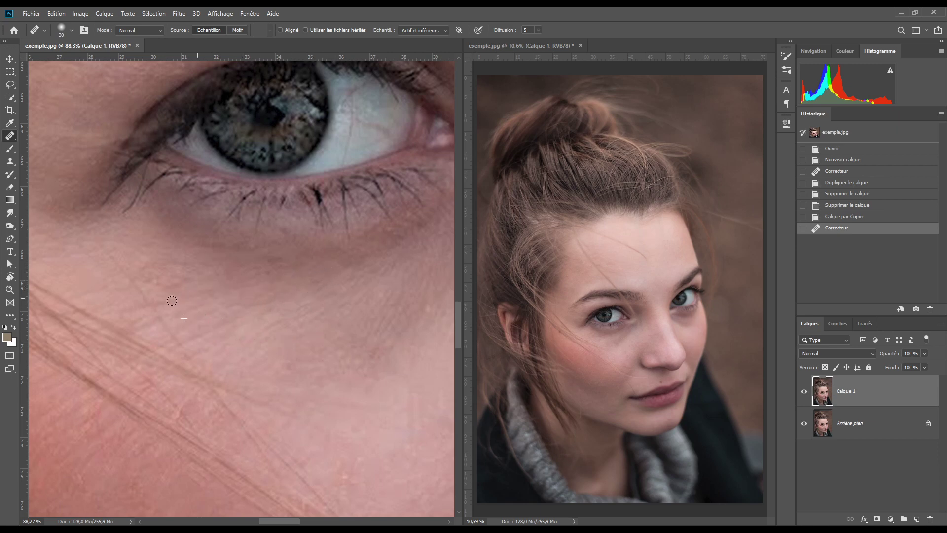
pyautogui.click(171, 301)
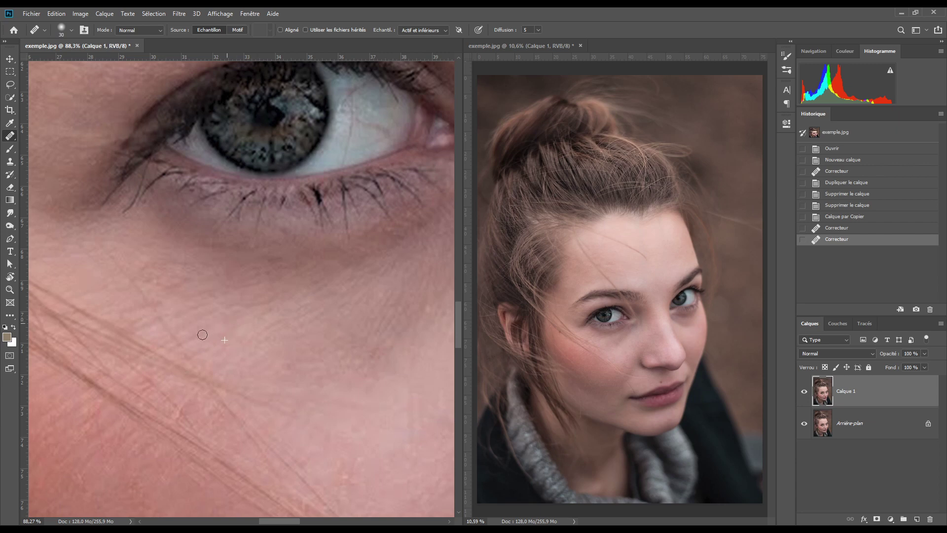
pyautogui.click(196, 341)
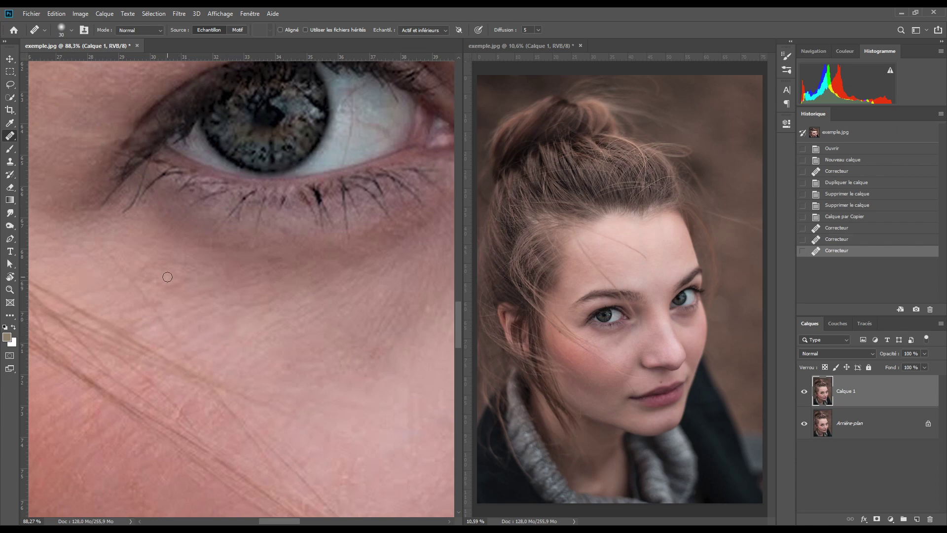
# Step: Heal the thin hairs under the outer eye corner and across the upper cheek with a 50 px Healing Brush
pyautogui.press(']')
pyautogui.press(']')
pyautogui.click(126, 279)
pyautogui.moveTo(125, 280); pyautogui.dragTo(187, 344)
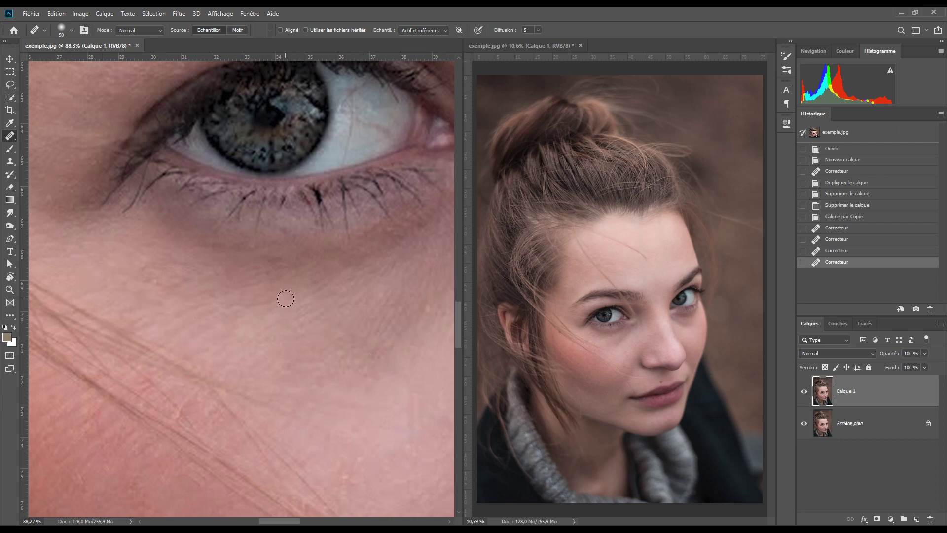
pyautogui.click(218, 328)
pyautogui.keyDown('alt'); pyautogui.click(303, 358); pyautogui.keyUp('alt')
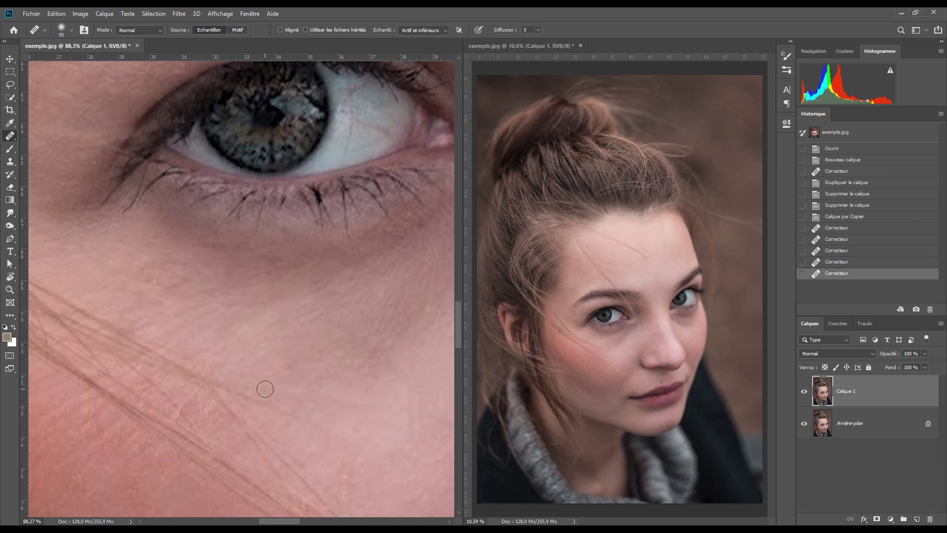
pyautogui.moveTo(264, 389); pyautogui.dragTo(379, 402)
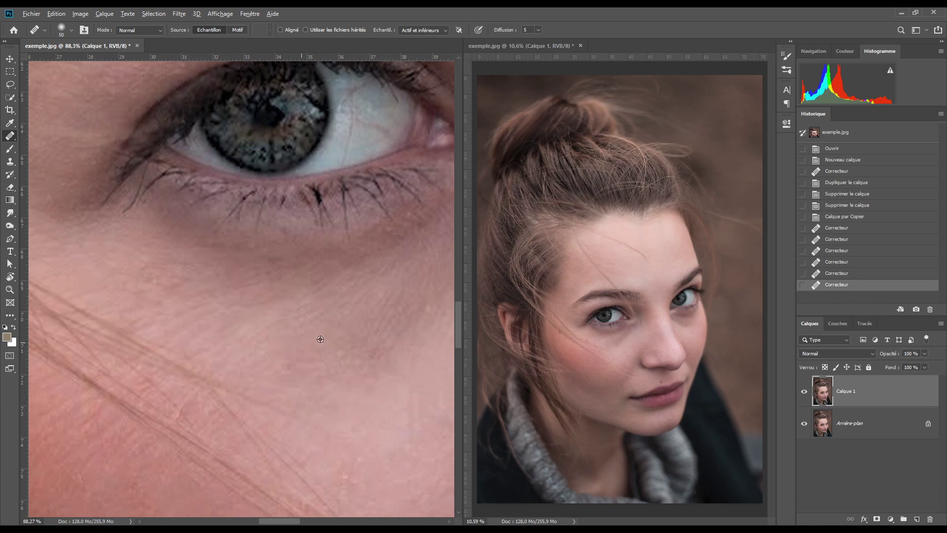
# Step: Heal the fine lines beneath the inner half of the eye with the Healing Brush, sampling clean skin nearby
pyautogui.keyDown('alt'); pyautogui.click(343, 330); pyautogui.keyUp('alt')
pyautogui.moveTo(427, 280); pyautogui.dragTo(407, 435)
pyautogui.keyDown('alt'); pyautogui.click(393, 354); pyautogui.keyUp('alt')
pyautogui.keyDown('alt'); pyautogui.click(327, 310); pyautogui.keyUp('alt')
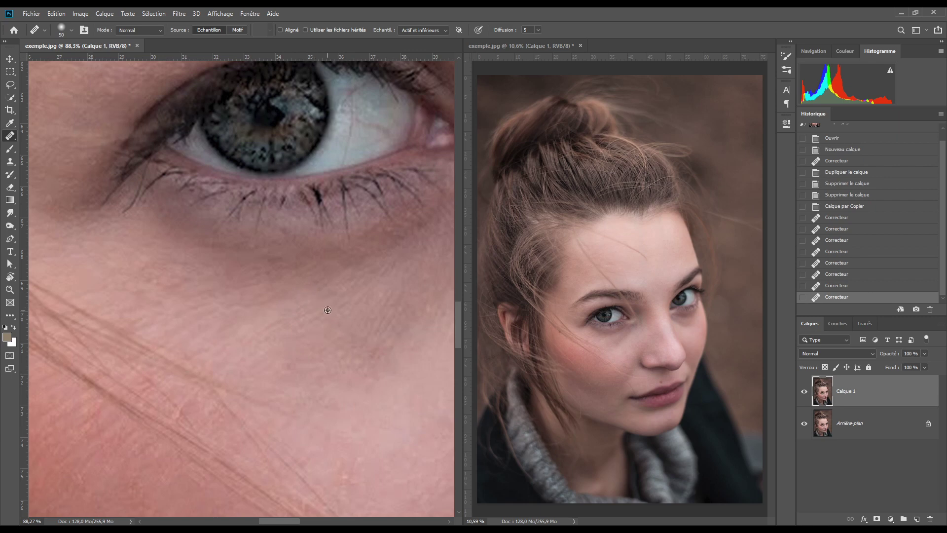
pyautogui.moveTo(281, 302); pyautogui.dragTo(179, 298)
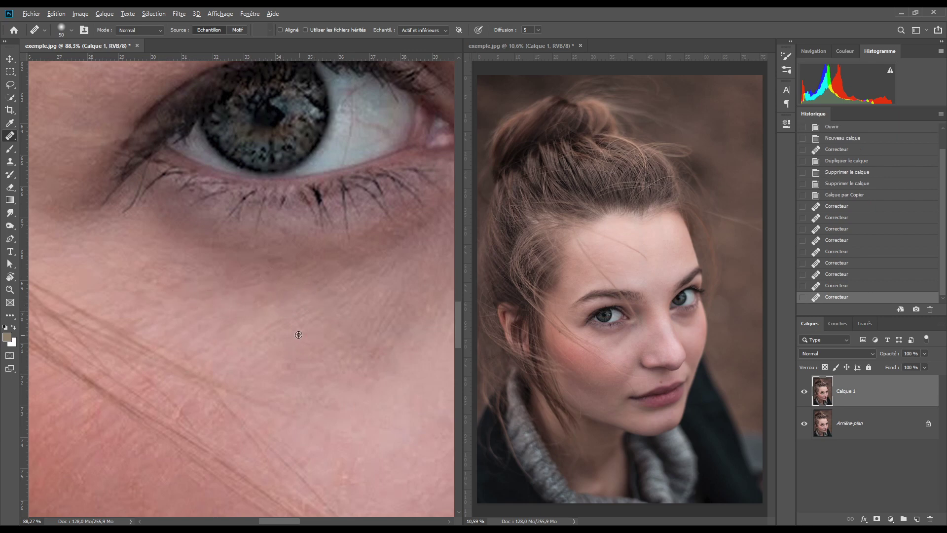
# Step: Heal small skin irregularities on the reddish cheek just below the hair strands, sampling the adjacent cheek skin
pyautogui.moveTo(65, 449); pyautogui.dragTo(191, 375)
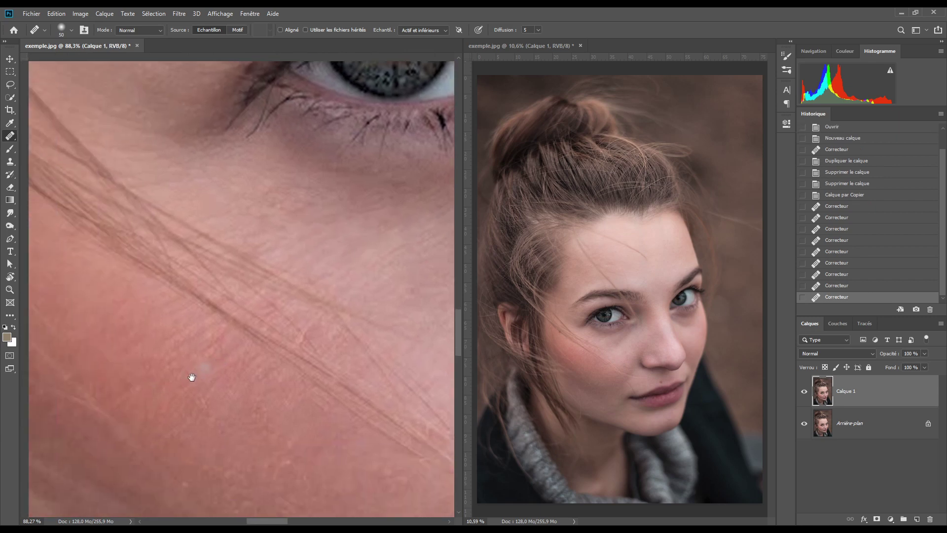
pyautogui.keyDown('alt'); pyautogui.click(152, 348); pyautogui.keyUp('alt')
pyautogui.moveTo(169, 342); pyautogui.dragTo(199, 323)
pyautogui.click(200, 336)
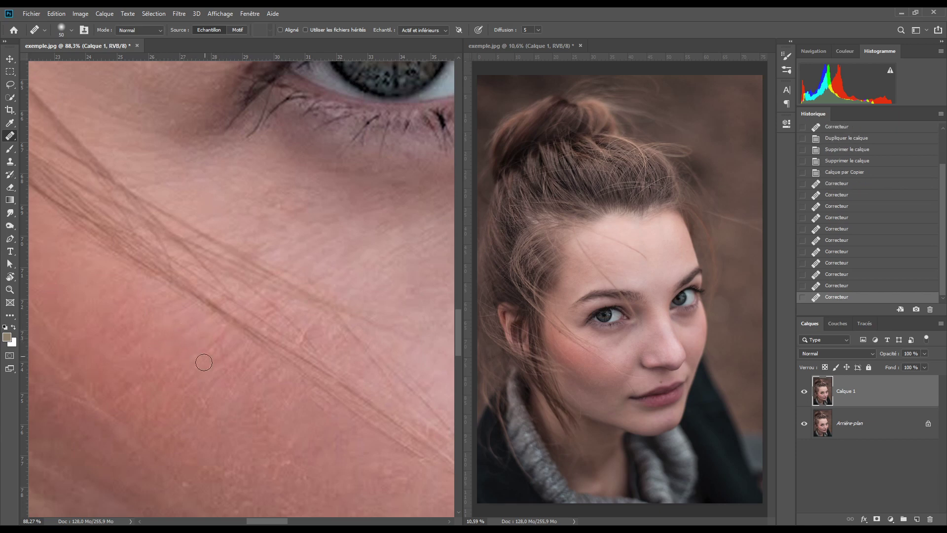
pyautogui.click(222, 338)
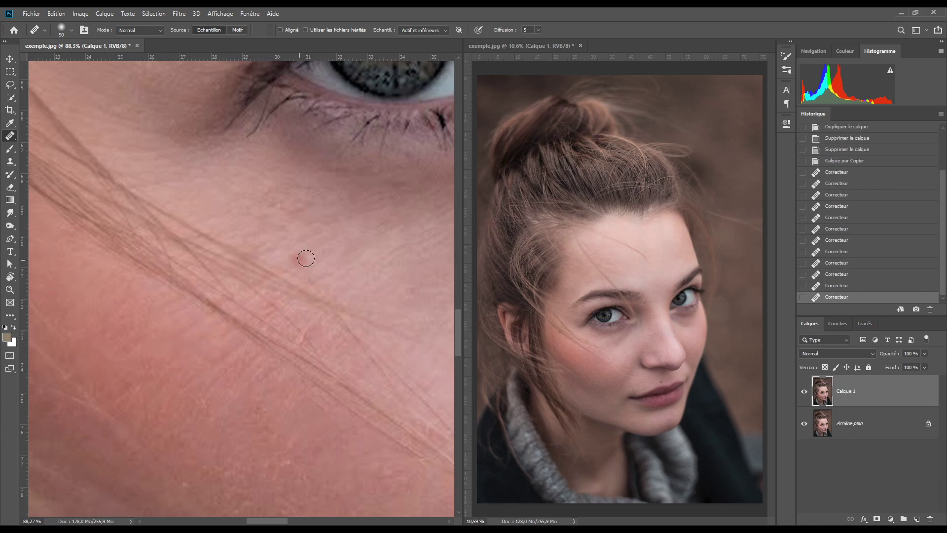
# Step: Heal the remaining fine lines on the upper cheek between the eye and the hair strands
pyautogui.moveTo(314, 238); pyautogui.dragTo(195, 309)
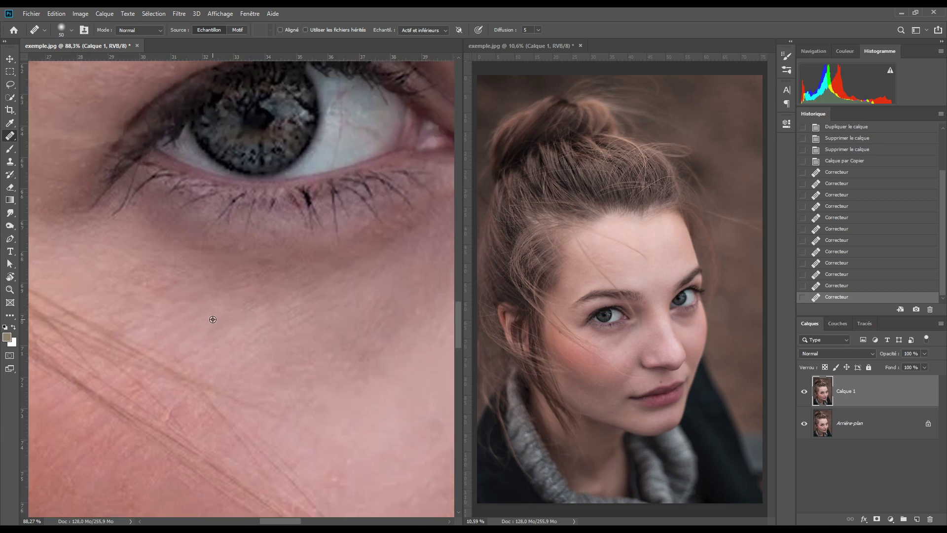
pyautogui.click(142, 299)
pyautogui.click(117, 291)
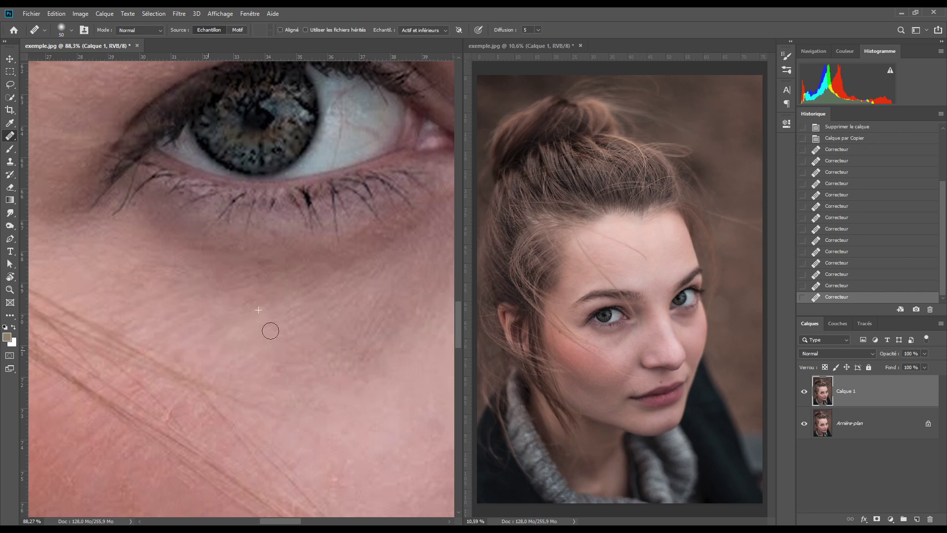
pyautogui.click(291, 336)
pyautogui.click(292, 330)
# Step: Switch to the Patch tool and replace the diagonal dark crease below the inner eye corner with clean skin from just beneath it
pyautogui.rightClick(10, 136)
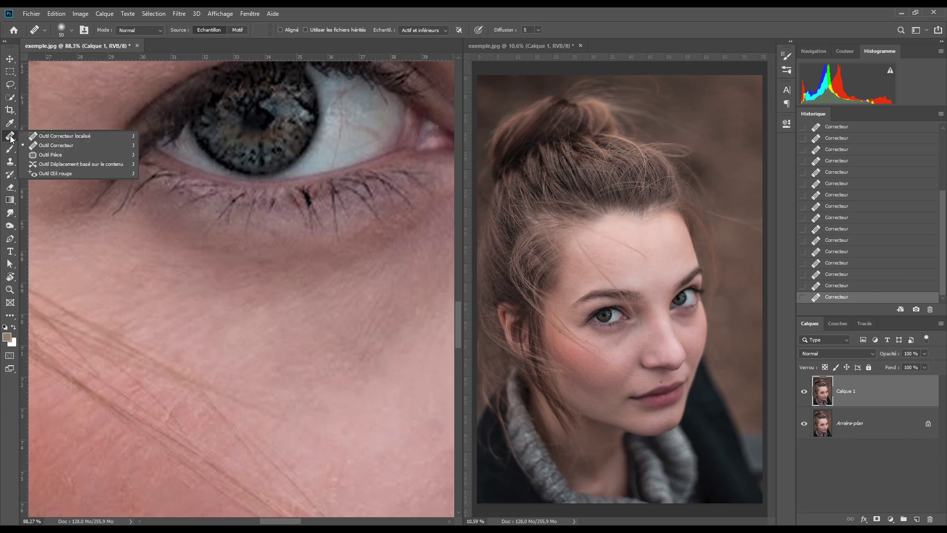
pyautogui.click(49, 155)
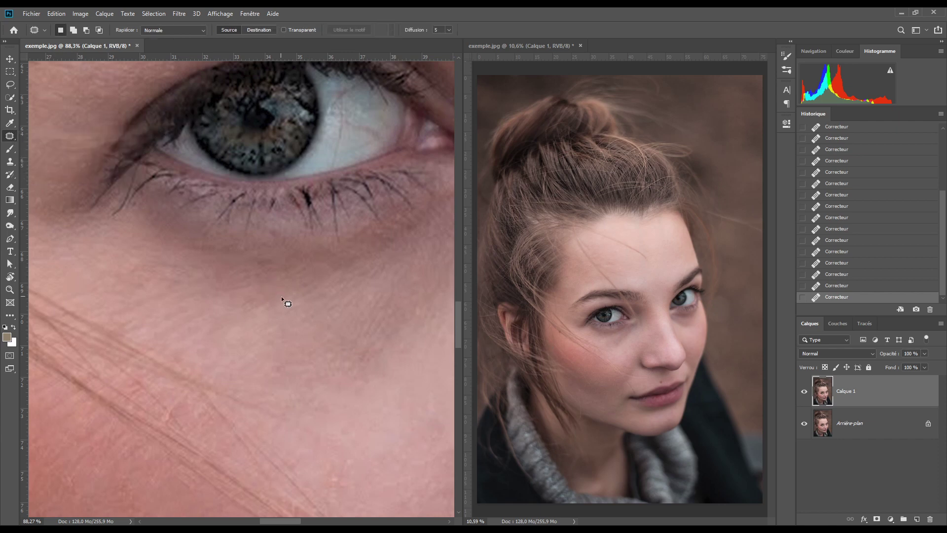
pyautogui.moveTo(347, 321); pyautogui.dragTo(294, 375)
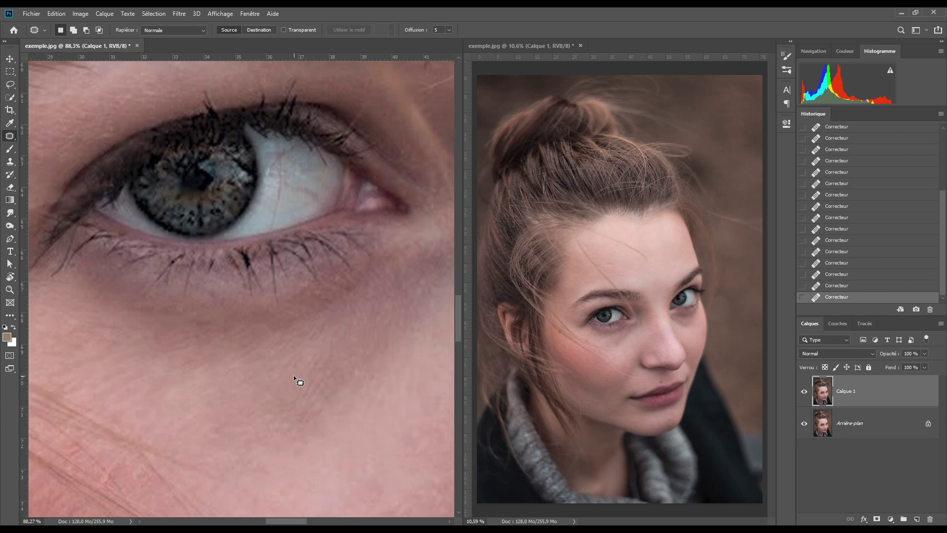
pyautogui.scroll(-3, 284, 351)
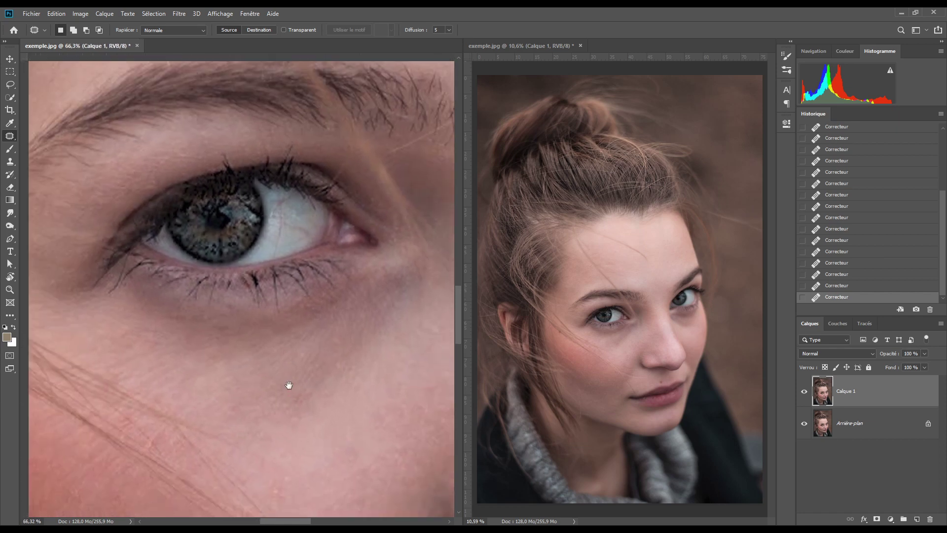
pyautogui.scroll(-2, 288, 296)
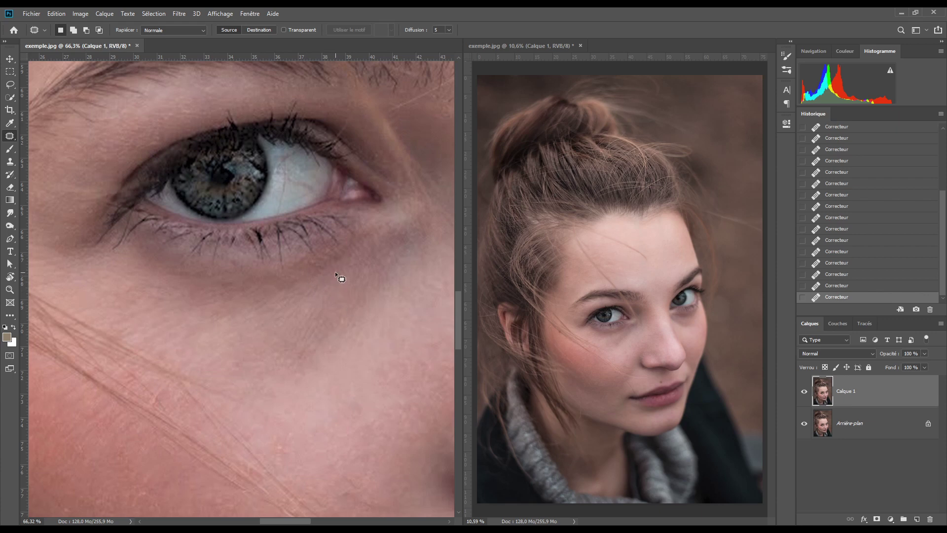
pyautogui.moveTo(335, 274)
pyautogui.mouseDown()
pyautogui.moveTo(253, 360)
pyautogui.moveTo(256, 377)
pyautogui.moveTo(287, 386)
pyautogui.moveTo(361, 344)
pyautogui.mouseUp()
pyautogui.moveTo(341, 265)
pyautogui.mouseDown()
pyautogui.moveTo(355, 312)
pyautogui.moveTo(349, 329)
pyautogui.moveTo(375, 383)
pyautogui.mouseUp()
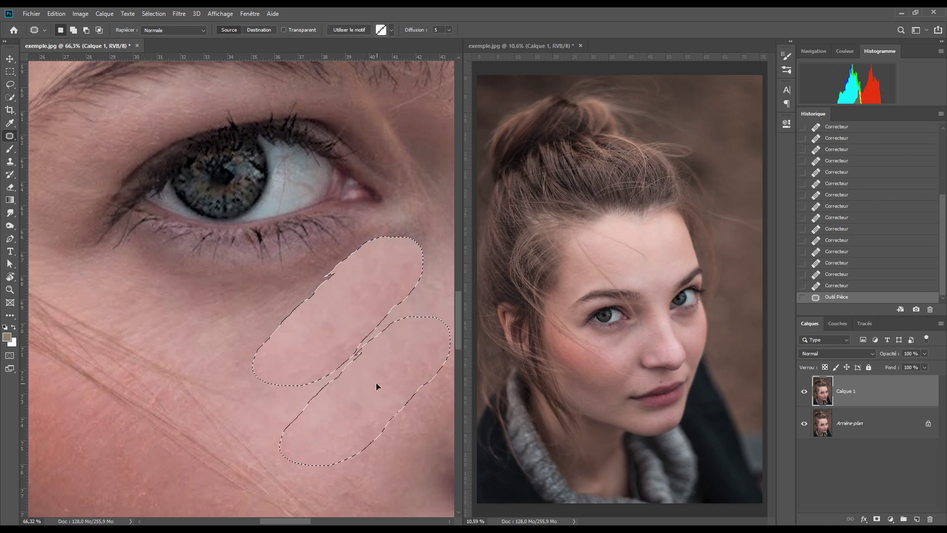
# Step: Patch an oval area of the upper cheek under the middle of the eye with skin from lower down, and deselect
pyautogui.click(254, 316)
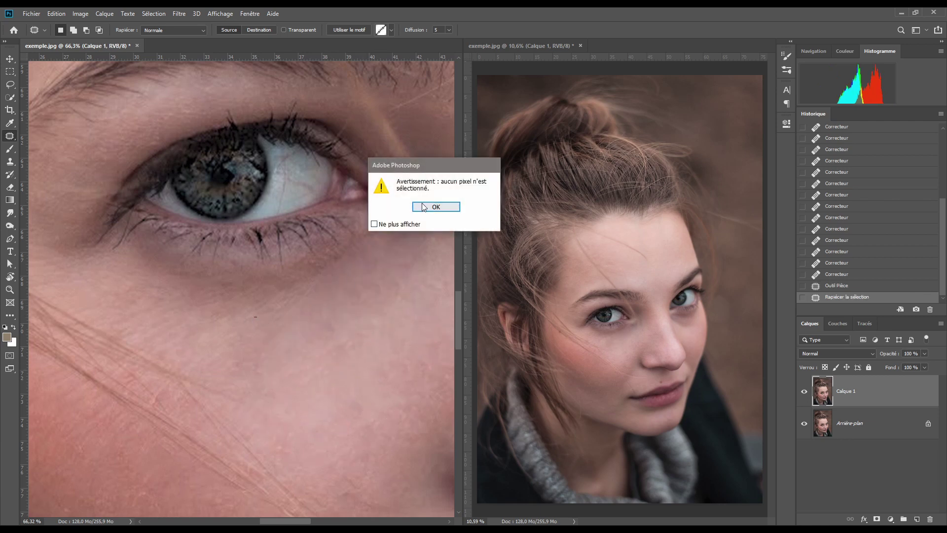
pyautogui.click(424, 206)
pyautogui.moveTo(252, 311)
pyautogui.mouseDown()
pyautogui.moveTo(230, 344)
pyautogui.moveTo(231, 369)
pyautogui.mouseUp()
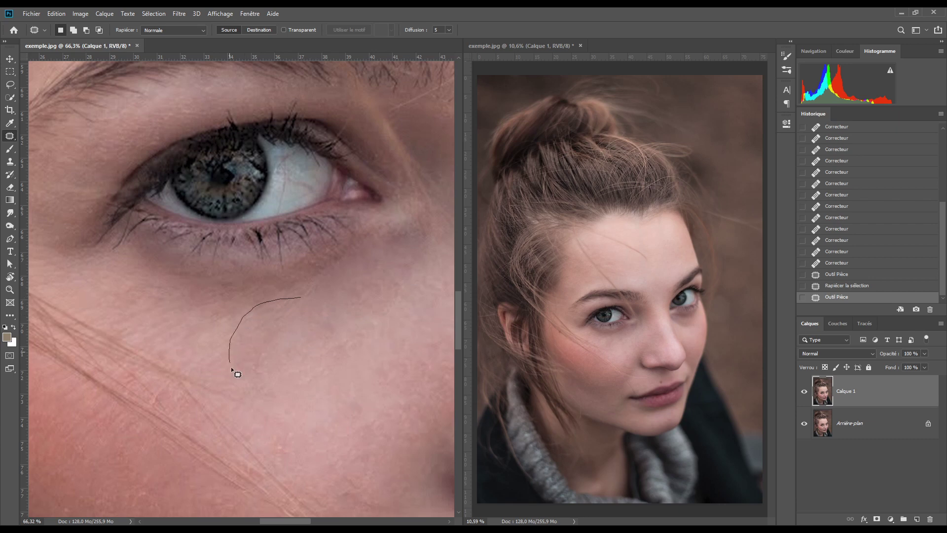
pyautogui.moveTo(340, 281); pyautogui.dragTo(340, 275)
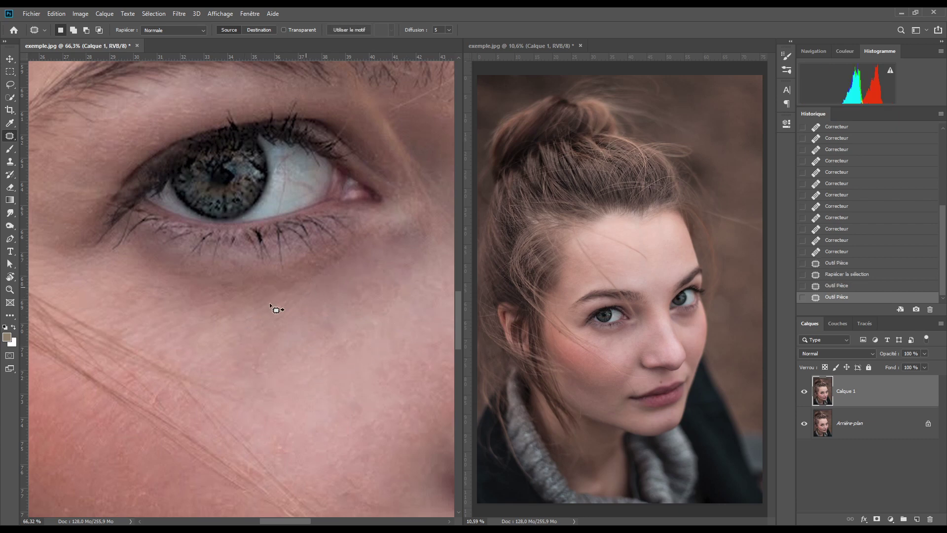
pyautogui.moveTo(294, 355)
pyautogui.mouseDown()
pyautogui.moveTo(336, 416)
pyautogui.moveTo(332, 427)
pyautogui.mouseUp()
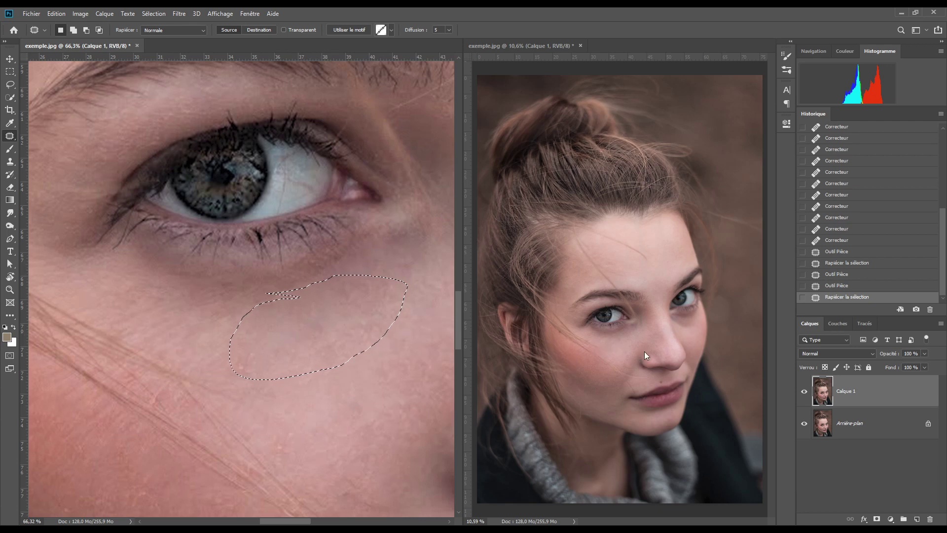
pyautogui.click(367, 381)
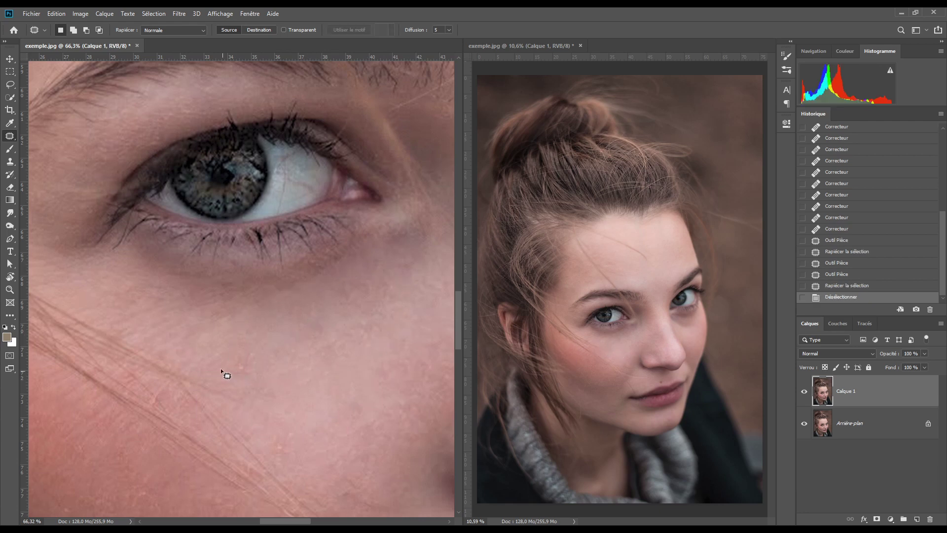
# Step: Patch three more uneven areas below the same eye with smoother cheek skin, deselecting after each one
pyautogui.moveTo(261, 365)
pyautogui.mouseDown()
pyautogui.moveTo(303, 403)
pyautogui.moveTo(356, 409)
pyautogui.moveTo(367, 389)
pyautogui.moveTo(372, 471)
pyautogui.moveTo(328, 455)
pyautogui.mouseUp()
pyautogui.hotkey('ctrl', 'd')
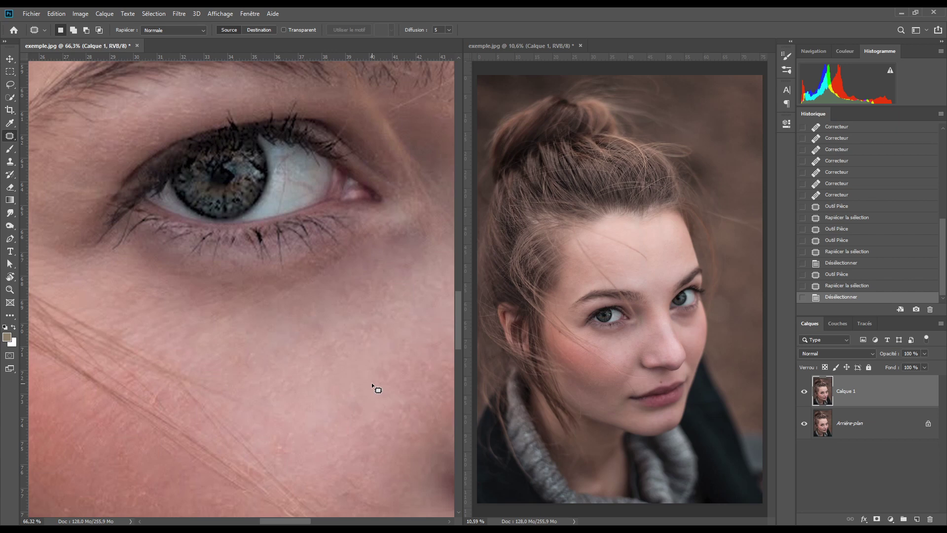
pyautogui.moveTo(335, 321)
pyautogui.mouseDown()
pyautogui.moveTo(293, 404)
pyautogui.moveTo(239, 369)
pyautogui.moveTo(290, 411)
pyautogui.mouseUp()
pyautogui.hotkey('ctrl', 'd')
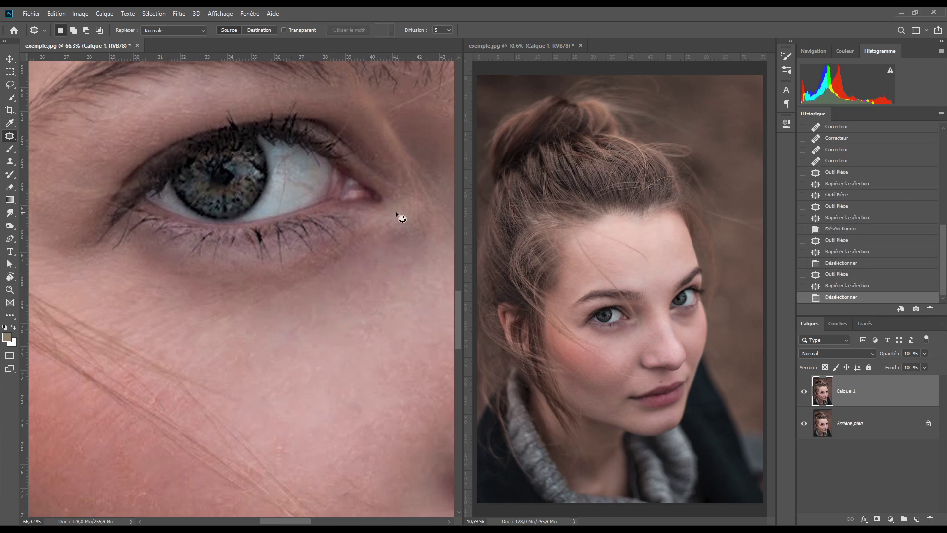
pyautogui.moveTo(431, 255)
pyautogui.mouseDown()
pyautogui.moveTo(393, 218)
pyautogui.moveTo(273, 327)
pyautogui.moveTo(220, 330)
pyautogui.moveTo(230, 329)
pyautogui.mouseUp()
pyautogui.hotkey('ctrl', 'd')
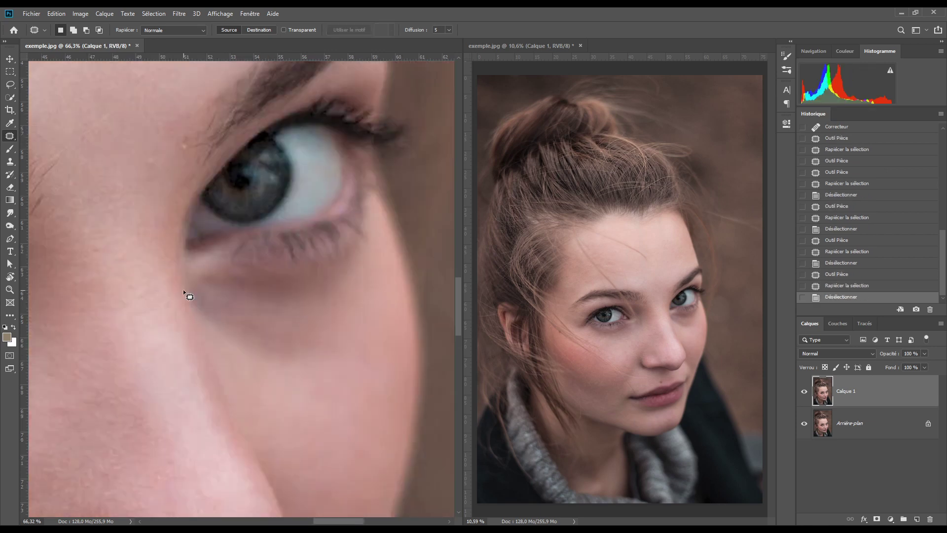
# Step: Patch the long dark circle under the other eye with skin from the cheek below it, and deselect
pyautogui.moveTo(184, 290); pyautogui.dragTo(223, 350)
pyautogui.moveTo(321, 374)
pyautogui.mouseDown()
pyautogui.moveTo(362, 366)
pyautogui.moveTo(368, 346)
pyautogui.mouseUp()
pyautogui.moveTo(188, 298); pyautogui.dragTo(185, 294)
pyautogui.moveTo(258, 331); pyautogui.dragTo(291, 410)
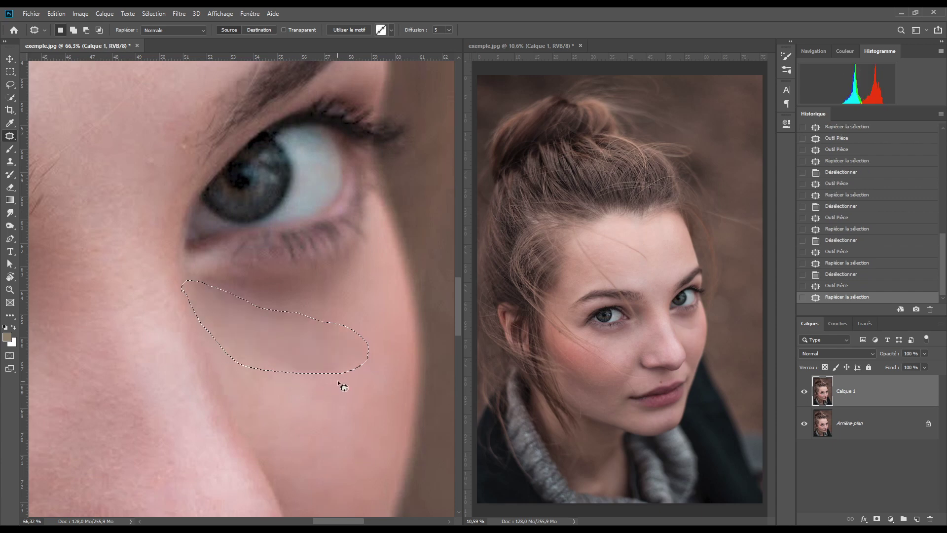
pyautogui.hotkey('ctrl', 'd')
# Step: Even out the cheek below the other eye by patching several small overlapping areas with skin from lower down
pyautogui.moveTo(261, 340)
pyautogui.mouseDown()
pyautogui.moveTo(345, 395)
pyautogui.moveTo(262, 340)
pyautogui.mouseUp()
pyautogui.moveTo(296, 369); pyautogui.dragTo(312, 425)
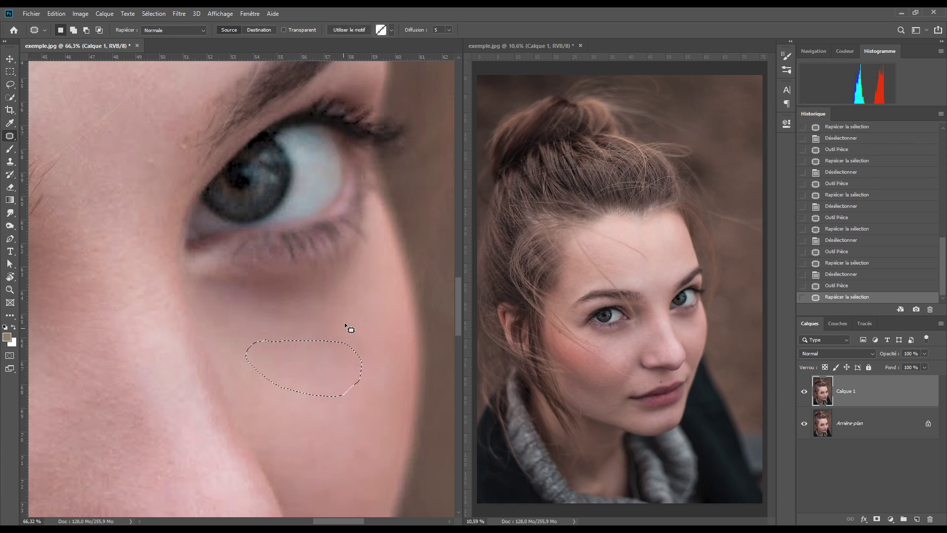
pyautogui.hotkey('ctrl', 'd')
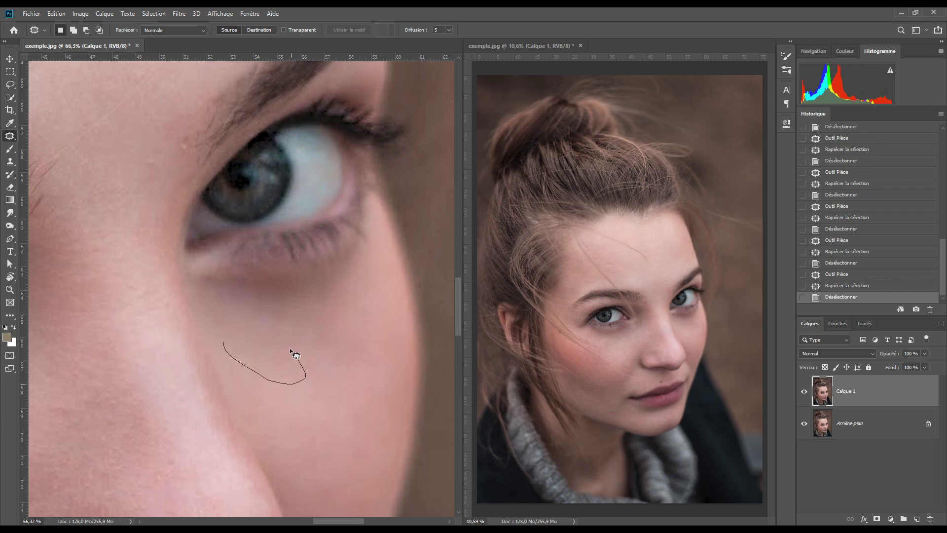
pyautogui.moveTo(290, 348); pyautogui.dragTo(296, 419)
pyautogui.moveTo(320, 378); pyautogui.dragTo(322, 378)
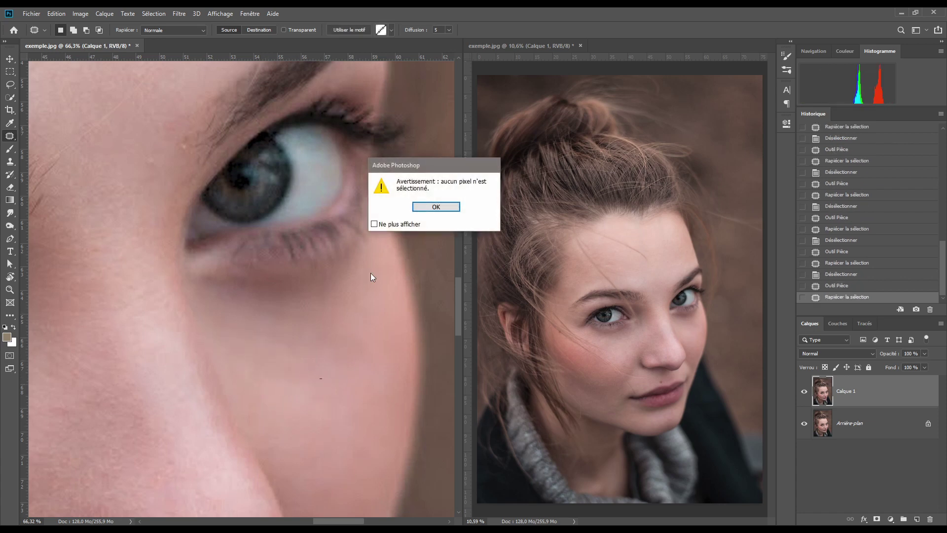
pyautogui.press('Return')
pyautogui.moveTo(300, 330)
pyautogui.mouseDown()
pyautogui.moveTo(340, 367)
pyautogui.moveTo(385, 323)
pyautogui.moveTo(301, 330)
pyautogui.moveTo(342, 409)
pyautogui.mouseUp()
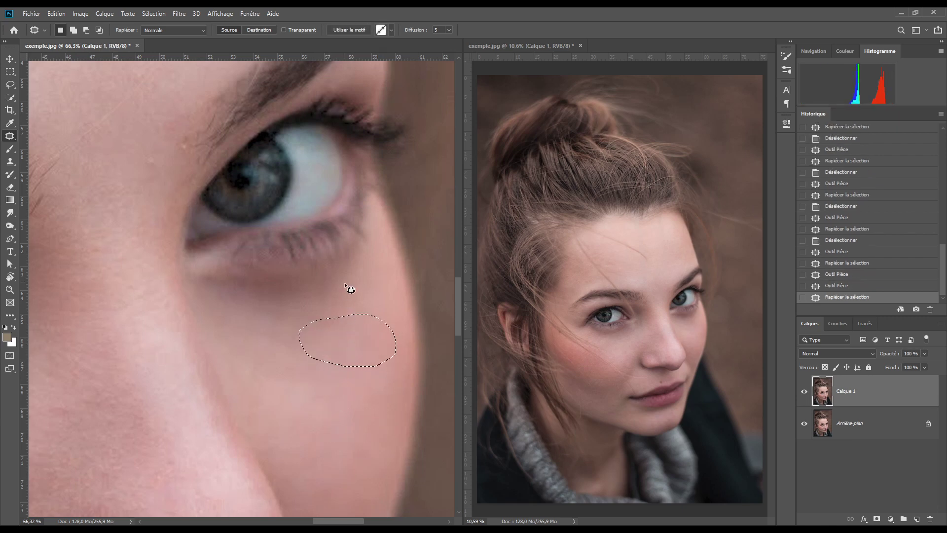
pyautogui.hotkey('ctrl', 'd')
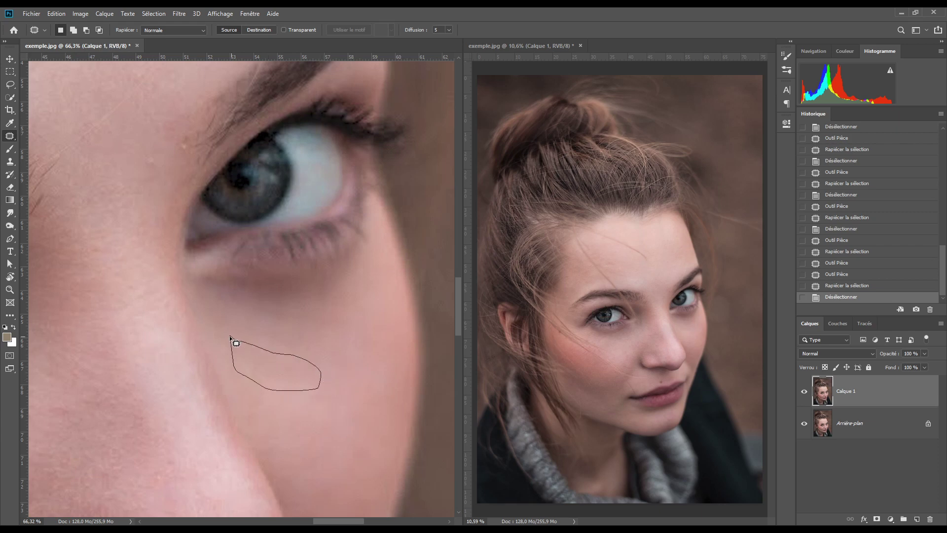
# Step: Patch a small area beside the nose under the other eye with the cheek skin just beneath it
pyautogui.moveTo(229, 336); pyautogui.dragTo(230, 337)
pyautogui.moveTo(276, 381); pyautogui.dragTo(299, 411)
pyautogui.moveTo(312, 345); pyautogui.dragTo(315, 343)
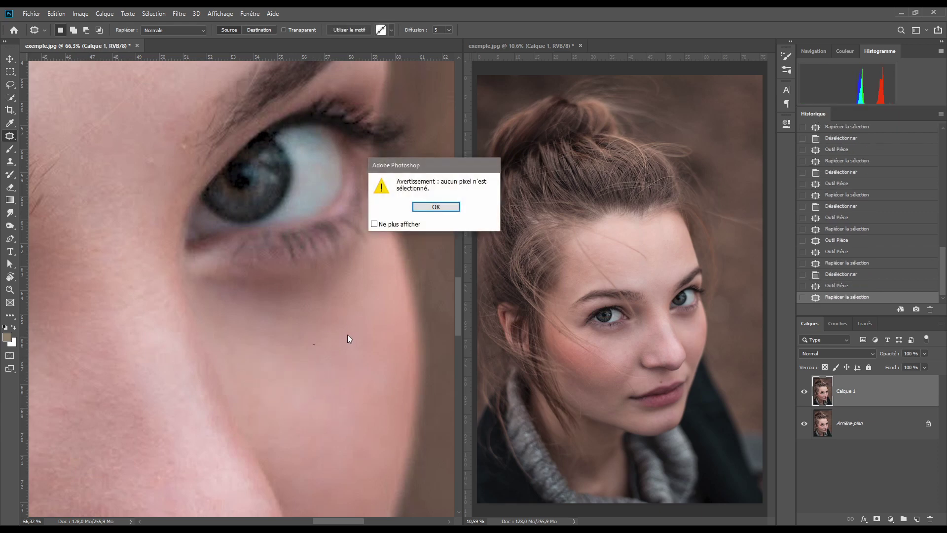
pyautogui.click(436, 207)
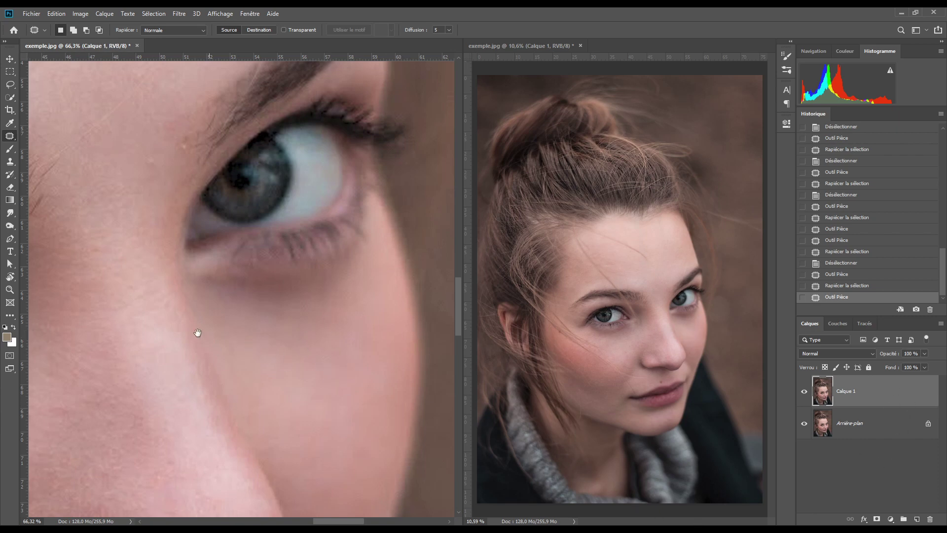
# Step: Heal the long vertical vein in the white of the eye nearer the ear, using a 35 px Healing Brush and clean white beside it
pyautogui.moveTo(138, 331); pyautogui.dragTo(313, 326)
pyautogui.moveTo(158, 367); pyautogui.dragTo(353, 348)
pyautogui.moveTo(209, 363); pyautogui.dragTo(298, 391)
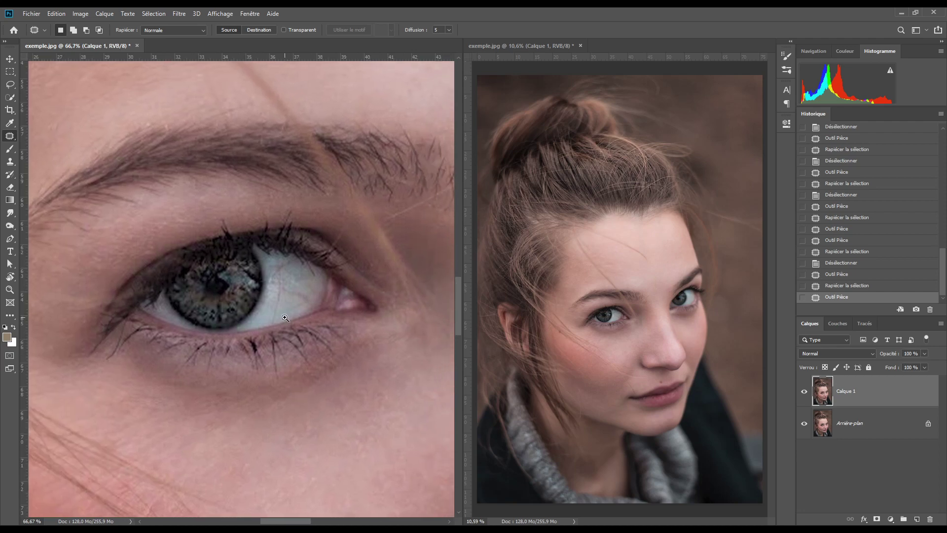
pyautogui.click(284, 312)
pyautogui.click(282, 311)
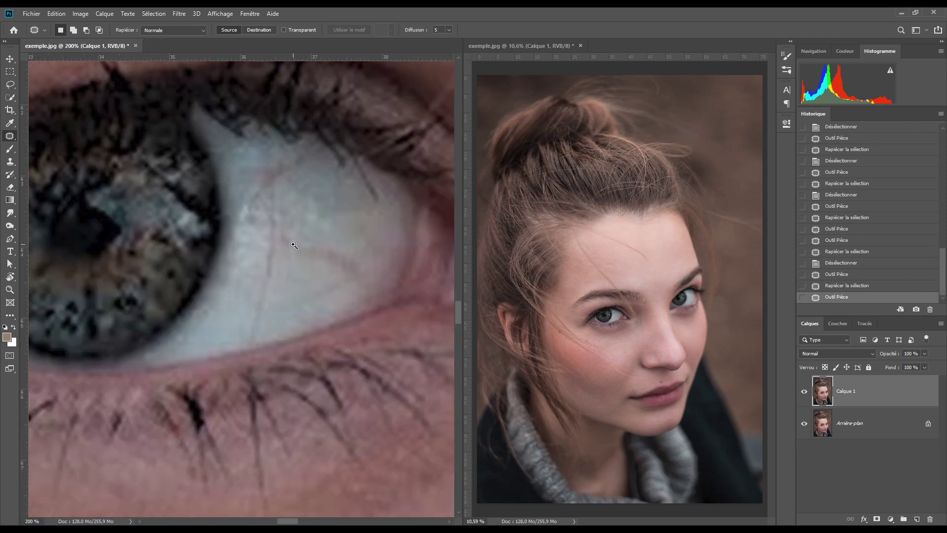
pyautogui.moveTo(294, 245); pyautogui.dragTo(291, 310)
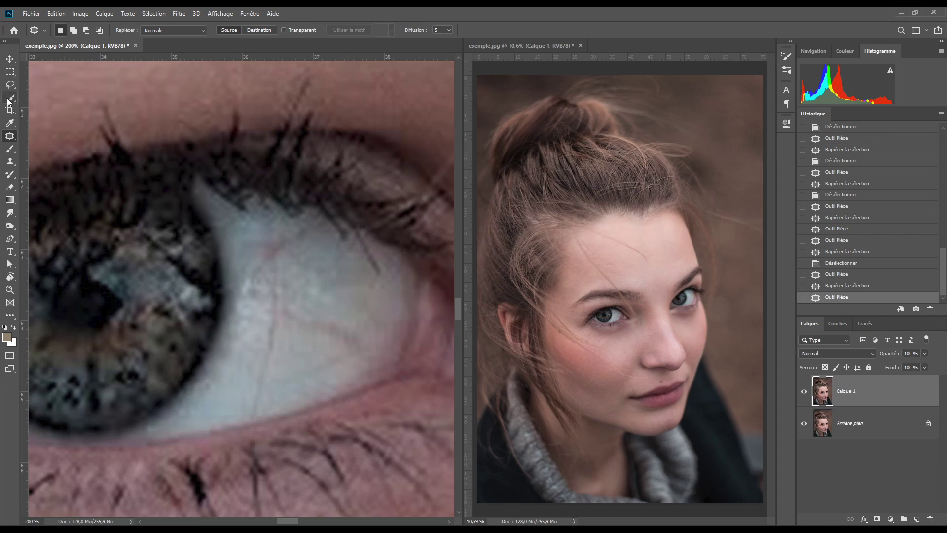
pyautogui.rightClick(10, 136)
pyautogui.click(49, 143)
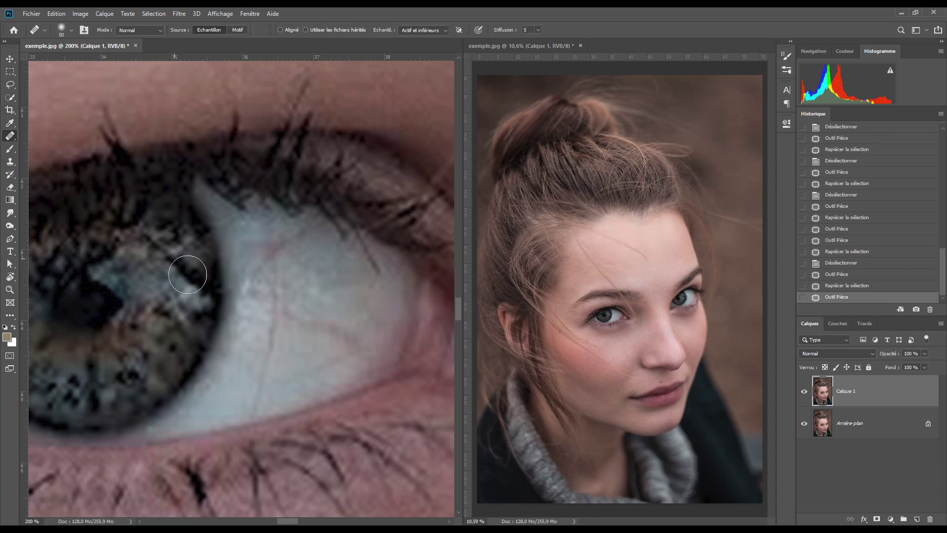
pyautogui.press('[')
pyautogui.press('[')
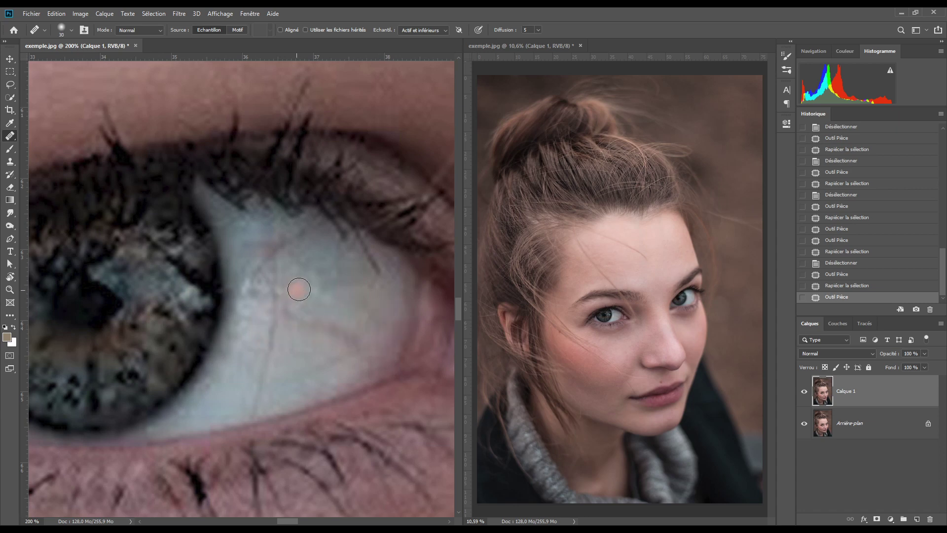
pyautogui.press(']')
pyautogui.keyDown('alt'); pyautogui.click(231, 401); pyautogui.keyUp('alt')
pyautogui.moveTo(235, 403)
pyautogui.mouseDown()
pyautogui.moveTo(258, 395)
pyautogui.moveTo(239, 404)
pyautogui.moveTo(275, 339)
pyautogui.moveTo(281, 345)
pyautogui.mouseUp()
pyautogui.moveTo(249, 380)
pyautogui.mouseDown()
pyautogui.moveTo(255, 356)
pyautogui.moveTo(292, 350)
pyautogui.moveTo(281, 295)
pyautogui.mouseUp()
pyautogui.keyDown('alt'); pyautogui.click(325, 360); pyautogui.keyUp('alt')
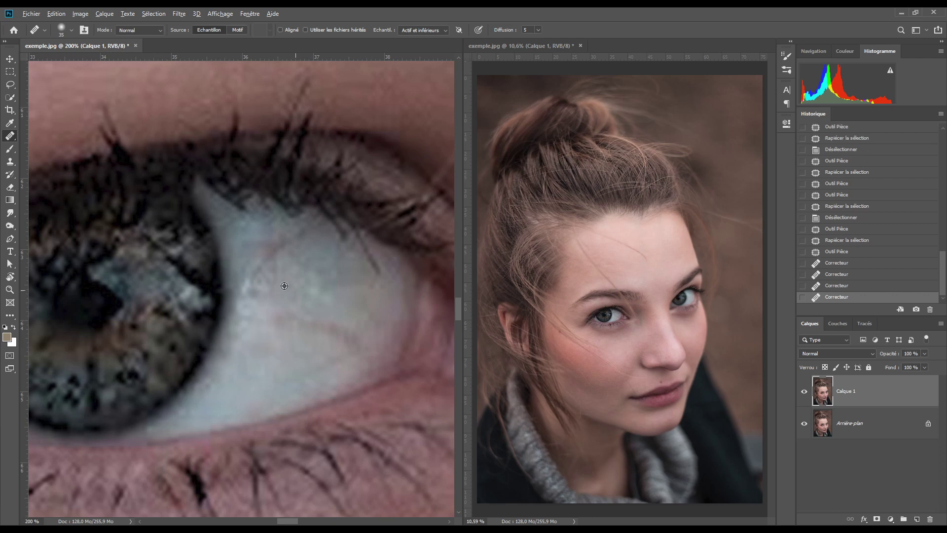
# Step: Heal the reddish upper end of the vein and the horizontal vein branching toward the inner corner of the eye
pyautogui.keyDown('alt'); pyautogui.click(295, 280); pyautogui.keyUp('alt')
pyautogui.click(273, 261)
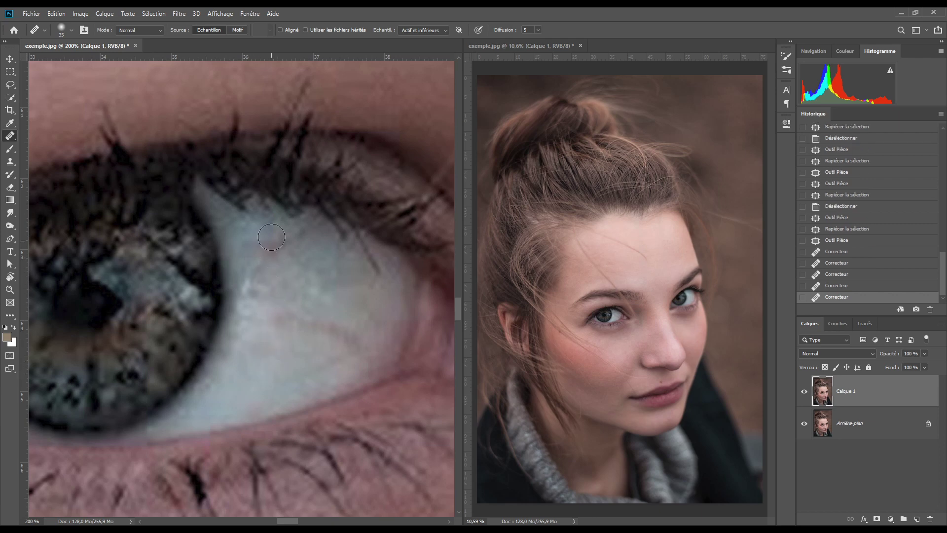
pyautogui.moveTo(271, 238)
pyautogui.mouseDown()
pyautogui.moveTo(251, 280)
pyautogui.moveTo(258, 287)
pyautogui.moveTo(265, 249)
pyautogui.mouseUp()
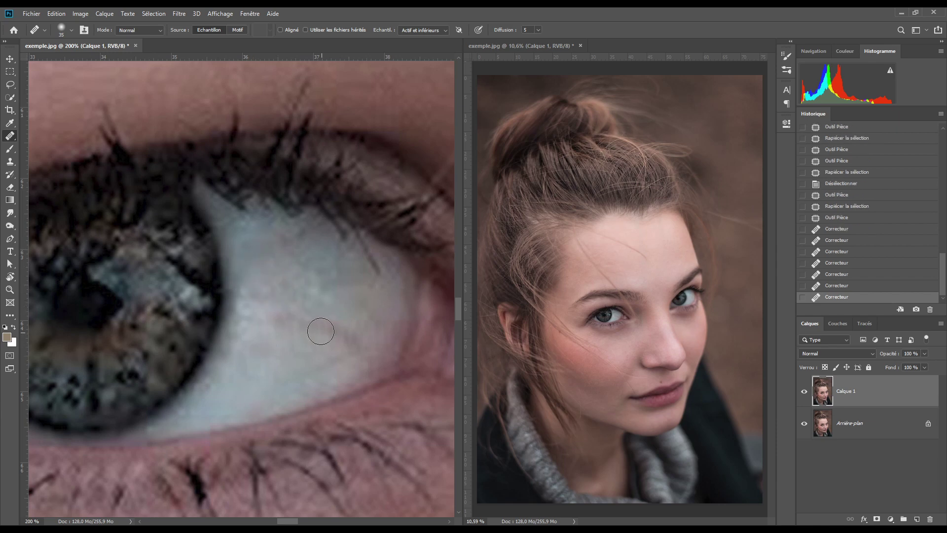
pyautogui.moveTo(303, 322)
pyautogui.mouseDown()
pyautogui.moveTo(336, 329)
pyautogui.moveTo(348, 344)
pyautogui.mouseUp()
# Step: Even out the lower and middle parts of the eye white with repeated healing strokes sampled from nearby clean areas
pyautogui.keyDown('alt'); pyautogui.click(285, 349); pyautogui.keyUp('alt')
pyautogui.moveTo(299, 374)
pyautogui.mouseDown()
pyautogui.moveTo(344, 349)
pyautogui.moveTo(298, 372)
pyautogui.moveTo(254, 381)
pyautogui.moveTo(248, 369)
pyautogui.mouseUp()
pyautogui.keyDown('alt'); pyautogui.click(289, 373); pyautogui.keyUp('alt')
pyautogui.keyDown('alt'); pyautogui.click(311, 377); pyautogui.keyUp('alt')
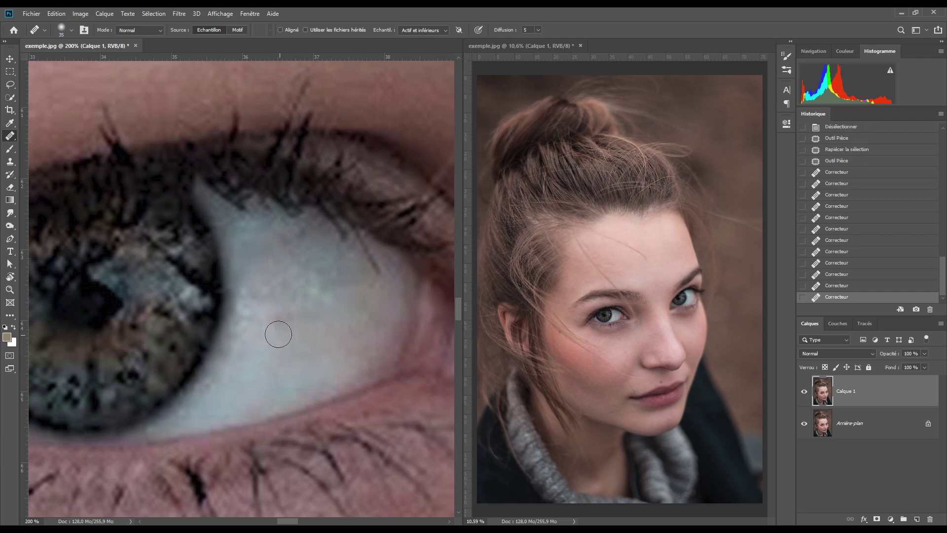
pyautogui.moveTo(275, 328)
pyautogui.mouseDown()
pyautogui.moveTo(309, 316)
pyautogui.moveTo(319, 321)
pyautogui.moveTo(299, 339)
pyautogui.moveTo(281, 338)
pyautogui.moveTo(291, 367)
pyautogui.mouseUp()
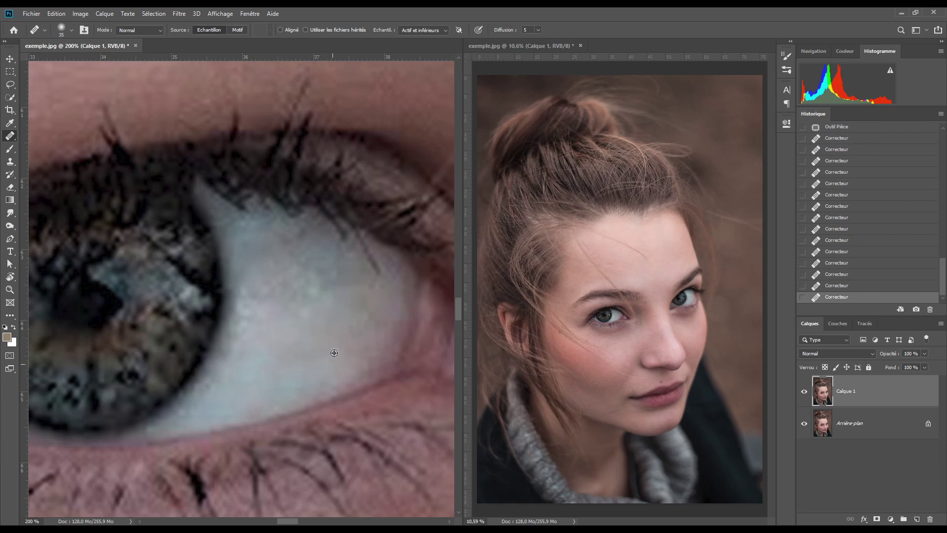
pyautogui.keyDown('alt'); pyautogui.click(334, 353); pyautogui.keyUp('alt')
pyautogui.moveTo(321, 302)
pyautogui.mouseDown()
pyautogui.moveTo(340, 284)
pyautogui.moveTo(370, 329)
pyautogui.mouseUp()
pyautogui.keyDown('alt'); pyautogui.click(279, 386); pyautogui.keyUp('alt')
pyautogui.moveTo(322, 352)
pyautogui.mouseDown()
pyautogui.moveTo(315, 323)
pyautogui.moveTo(290, 302)
pyautogui.moveTo(277, 309)
pyautogui.moveTo(261, 293)
pyautogui.moveTo(270, 286)
pyautogui.mouseUp()
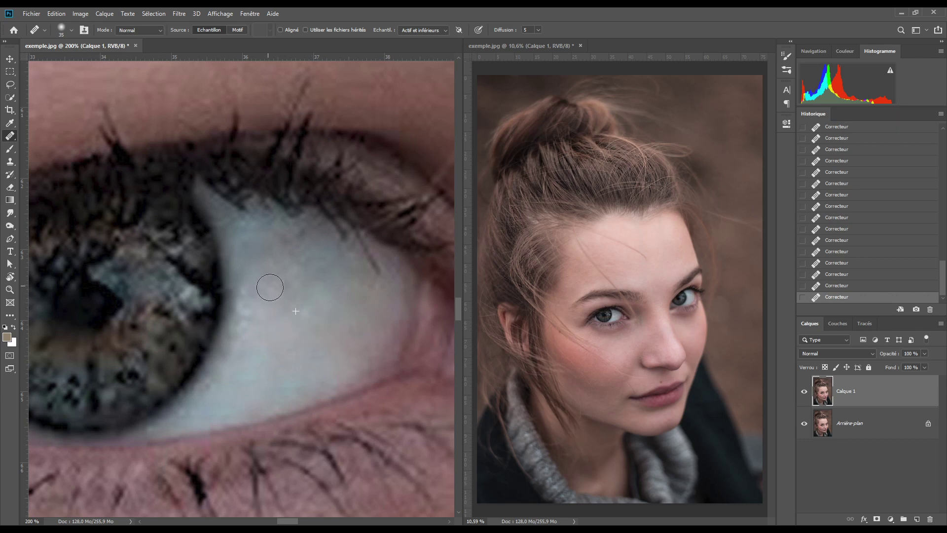
# Step: Blend the remaining uneven patches in the center and beside the iris of the same eye white, resampling between strokes
pyautogui.keyDown('alt'); pyautogui.click(283, 341); pyautogui.keyUp('alt')
pyautogui.moveTo(302, 313)
pyautogui.mouseDown()
pyautogui.moveTo(296, 303)
pyautogui.moveTo(314, 277)
pyautogui.moveTo(293, 245)
pyautogui.mouseUp()
pyautogui.keyDown('alt'); pyautogui.click(259, 269); pyautogui.keyUp('alt')
pyautogui.moveTo(250, 253); pyautogui.dragTo(278, 263)
pyautogui.moveTo(301, 319)
pyautogui.mouseDown()
pyautogui.moveTo(322, 324)
pyautogui.moveTo(311, 339)
pyautogui.mouseUp()
pyautogui.keyDown('alt'); pyautogui.click(306, 350); pyautogui.keyUp('alt')
pyautogui.moveTo(253, 252); pyautogui.dragTo(262, 284)
# Step: Remove the mole beside the hair strands on the cheek with a 50 px Clone Stamp, sampling the strand edge just above it
pyautogui.scroll(-10, 301, 335)
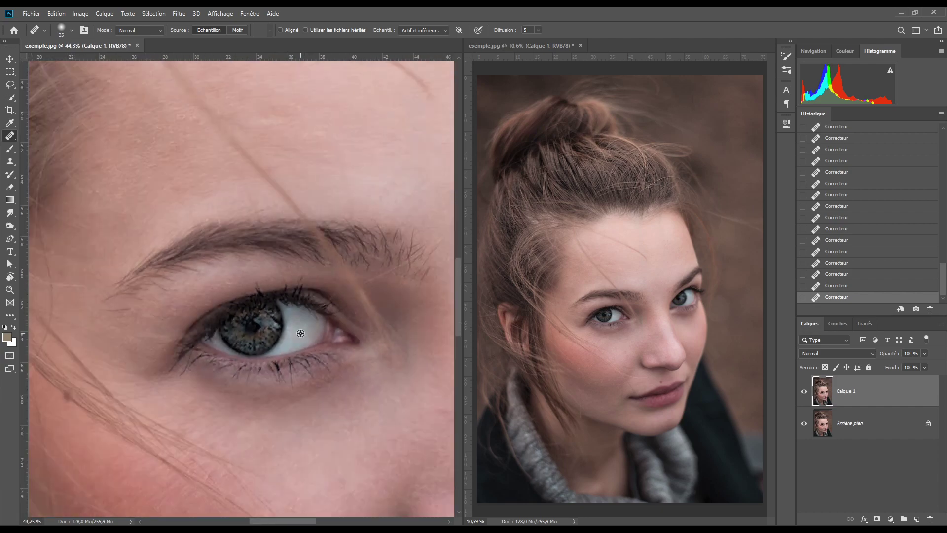
pyautogui.scroll(-3, 301, 332)
pyautogui.scroll(10, 190, 364)
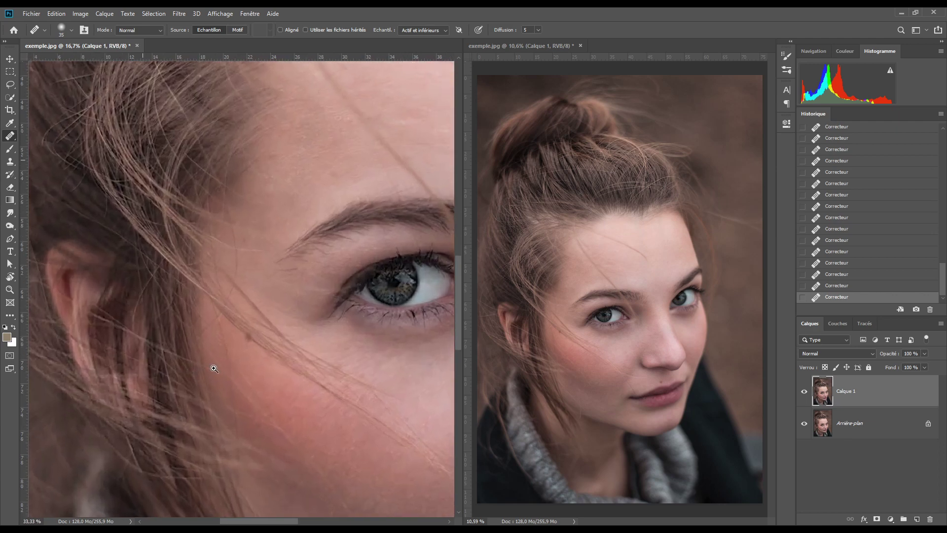
pyautogui.scroll(1, 296, 339)
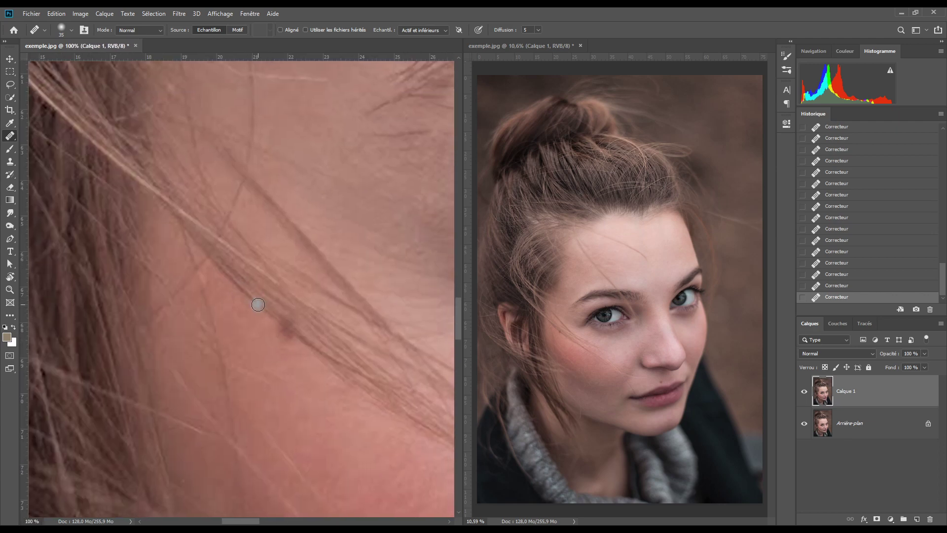
pyautogui.moveTo(256, 300); pyautogui.dragTo(249, 296)
pyautogui.moveTo(10, 162); pyautogui.dragTo(55, 162)
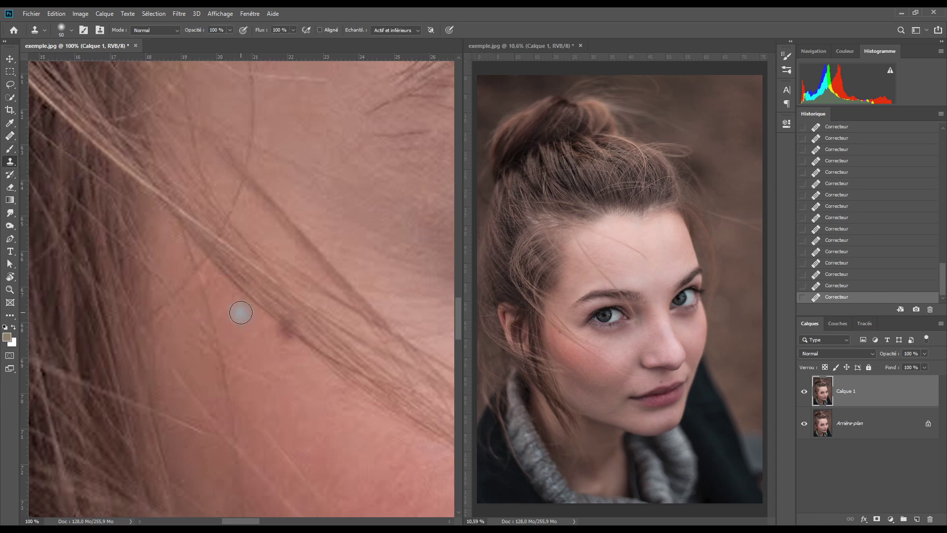
pyautogui.press('[')
pyautogui.press('alt')
pyautogui.keyDown('alt'); pyautogui.click(244, 291); pyautogui.keyUp('alt')
pyautogui.moveTo(289, 329); pyautogui.dragTo(285, 326)
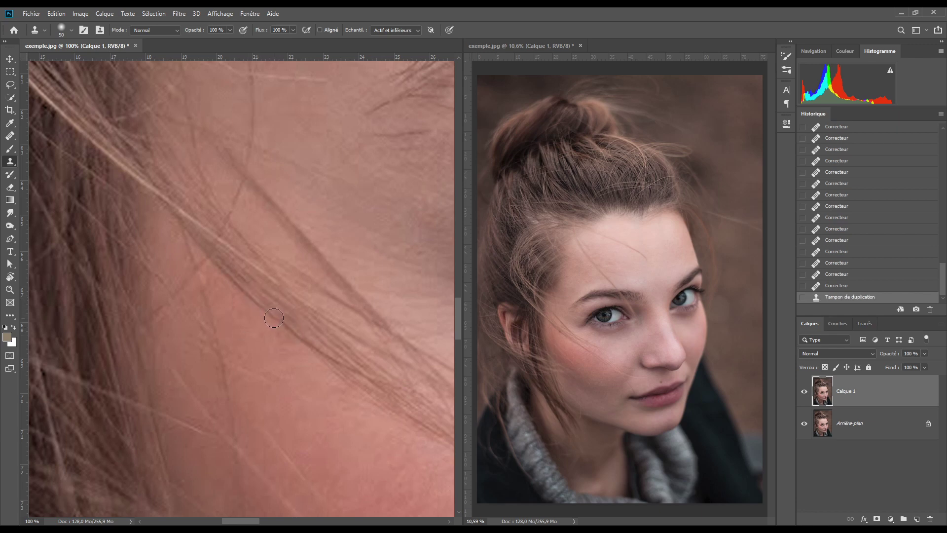
# Step: Rebuild the strand edge and clean skin where the mole was with short clone strokes, resampling from the cheek beside it
pyautogui.moveTo(277, 320); pyautogui.dragTo(280, 325)
pyautogui.moveTo(276, 323); pyautogui.dragTo(303, 341)
pyautogui.click(303, 340)
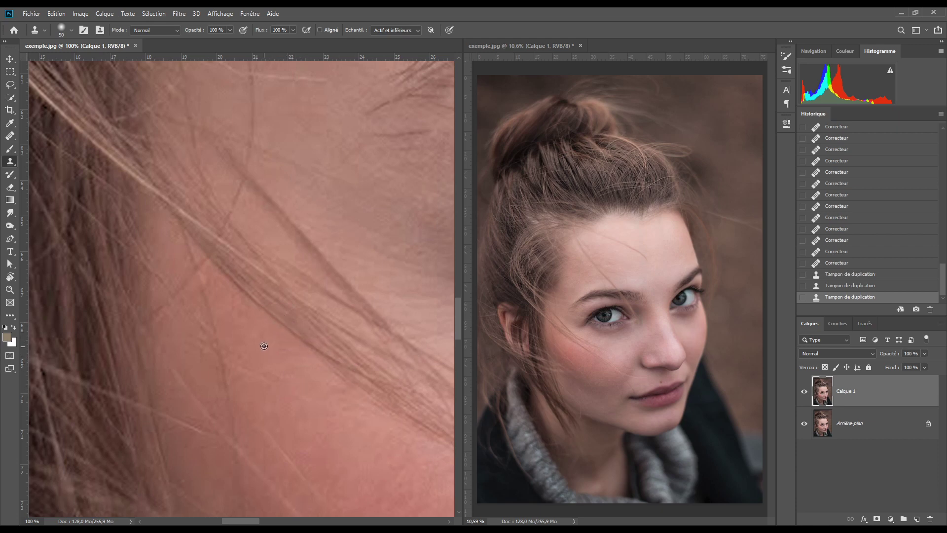
pyautogui.keyDown('alt'); pyautogui.click(264, 345); pyautogui.keyUp('alt')
pyautogui.click(274, 340)
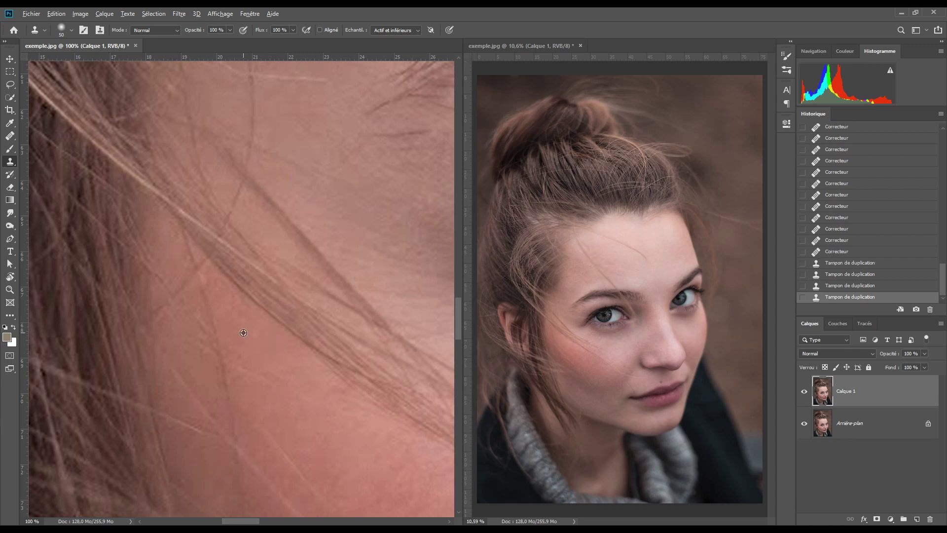
pyautogui.click(274, 340)
pyautogui.scroll(-2, 320, 338)
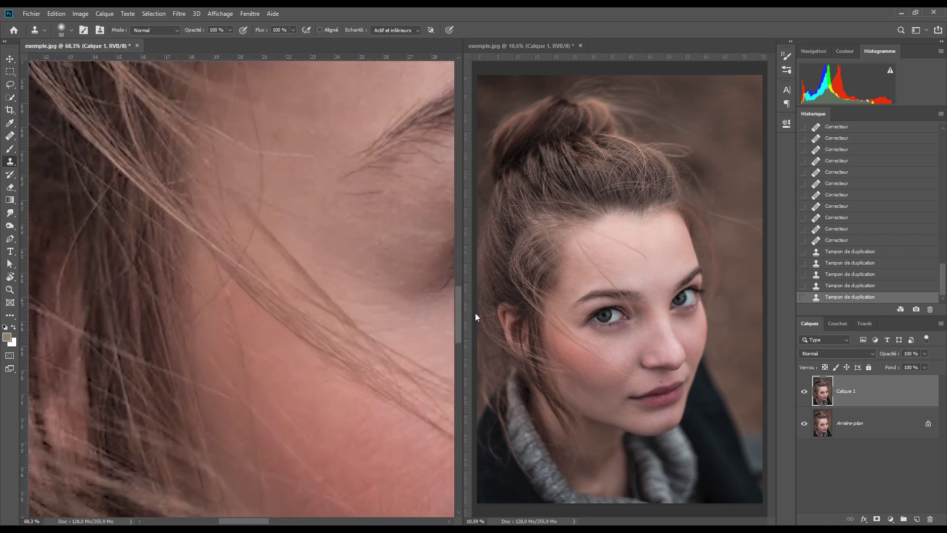
# Step: Erase the lower end of the thin hair crossing the upper forehead with a 100 px Healing Brush, sampling the skin beside it
pyautogui.moveTo(369, 287); pyautogui.dragTo(283, 378)
pyautogui.scroll(-3, 277, 327)
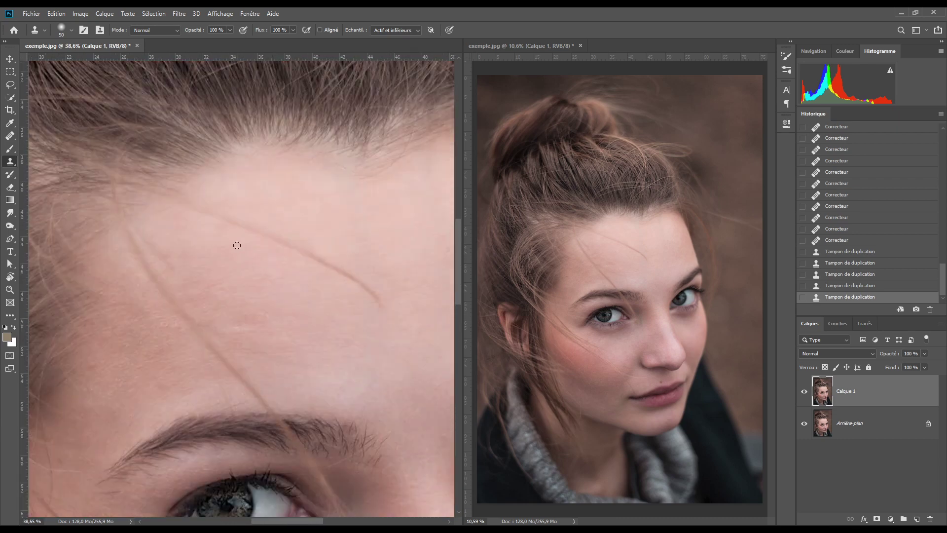
pyautogui.press('alt')
pyautogui.moveTo(10, 136); pyautogui.dragTo(49, 144)
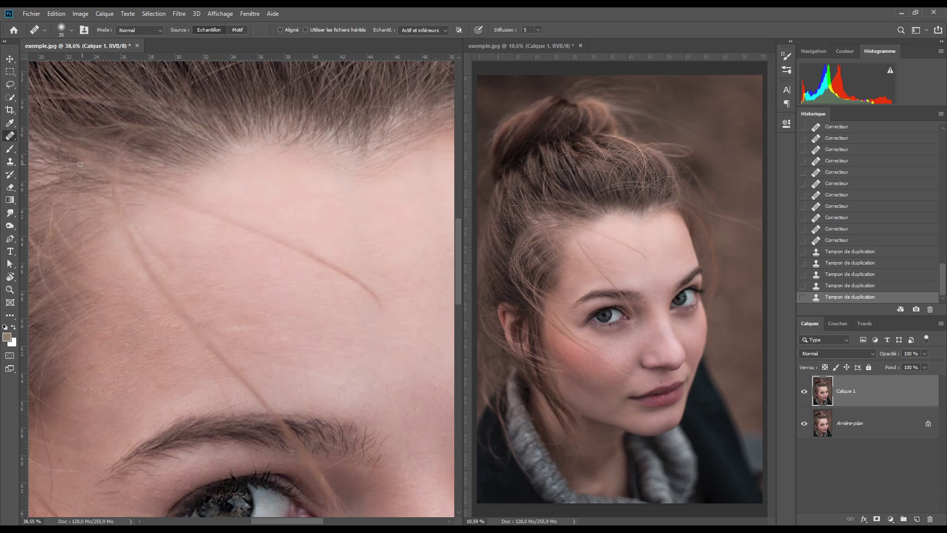
pyautogui.rightClick(9, 136)
pyautogui.click(55, 146)
pyautogui.keyDown('alt'); pyautogui.click(354, 323); pyautogui.keyUp('alt')
pyautogui.moveTo(377, 298)
pyautogui.mouseDown()
pyautogui.moveTo(310, 259)
pyautogui.moveTo(325, 256)
pyautogui.moveTo(315, 257)
pyautogui.moveTo(324, 266)
pyautogui.mouseUp()
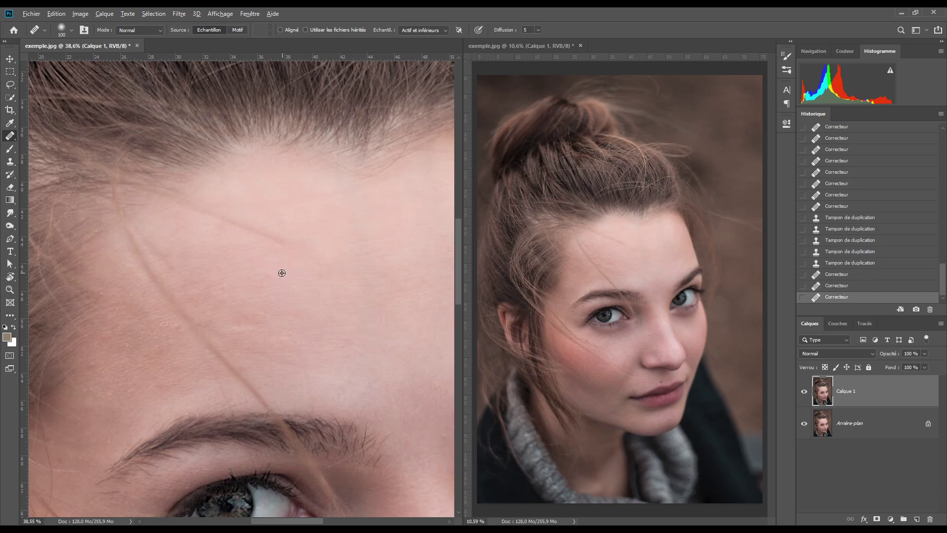
# Step: Heal the rest of the thin forehead hair up to the hairline with nearby forehead skin
pyautogui.moveTo(285, 246)
pyautogui.mouseDown()
pyautogui.moveTo(233, 226)
pyautogui.moveTo(309, 259)
pyautogui.moveTo(291, 242)
pyautogui.moveTo(299, 263)
pyautogui.moveTo(280, 257)
pyautogui.mouseUp()
pyautogui.click(175, 197)
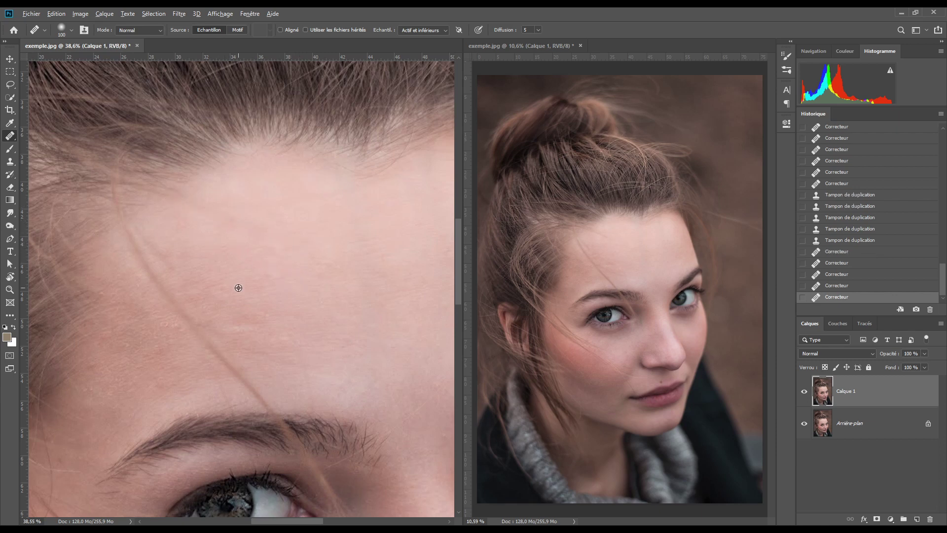
pyautogui.click(296, 200)
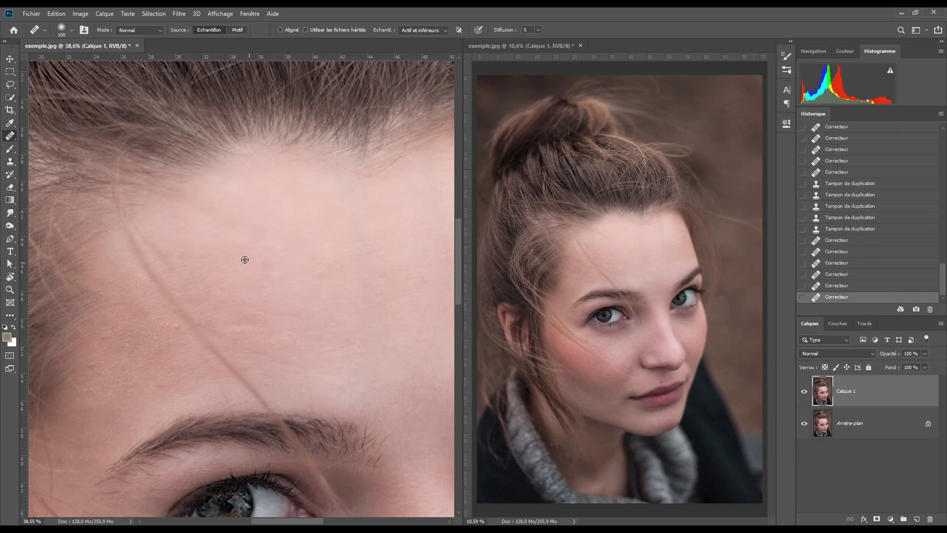
pyautogui.click(222, 223)
pyautogui.click(190, 253)
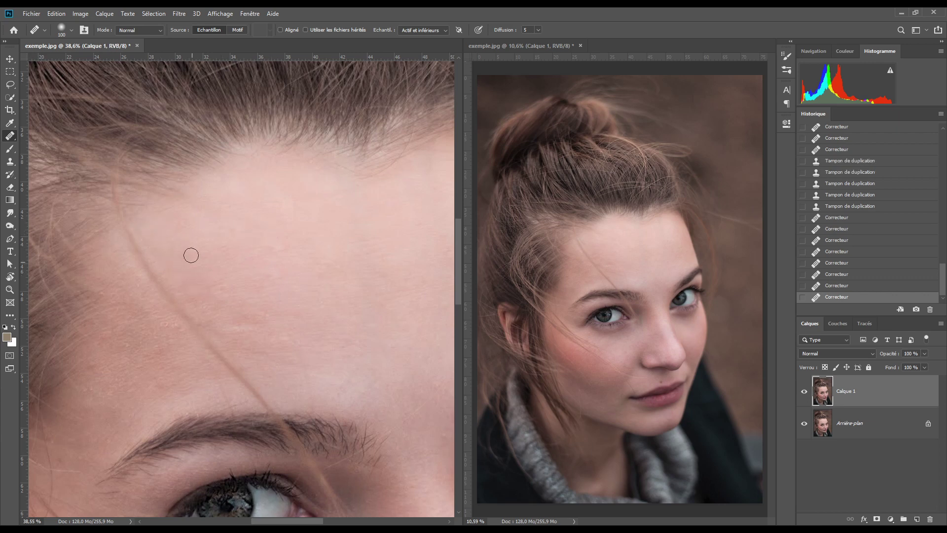
# Step: Spot-heal small blemishes across the middle of the forehead and down toward the area above the eyebrow
pyautogui.click(227, 256)
pyautogui.click(256, 312)
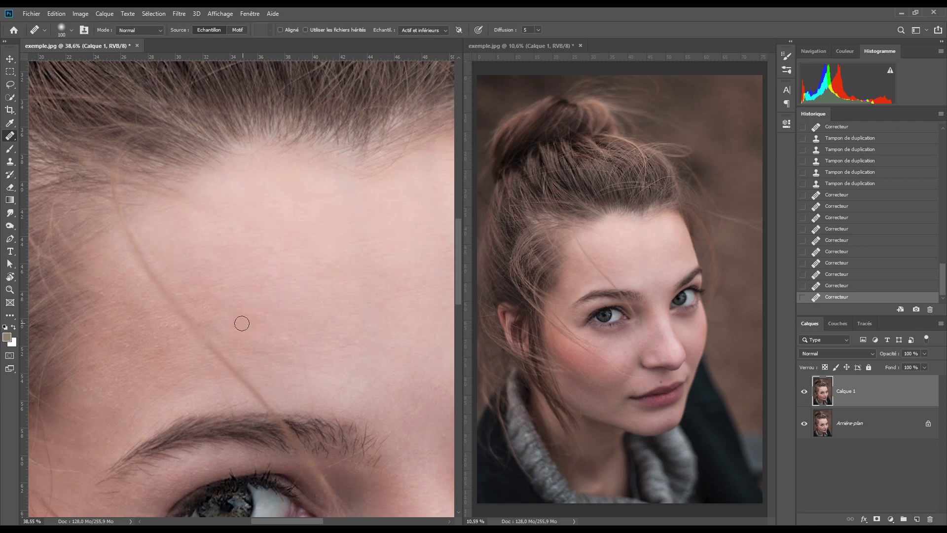
pyautogui.click(262, 321)
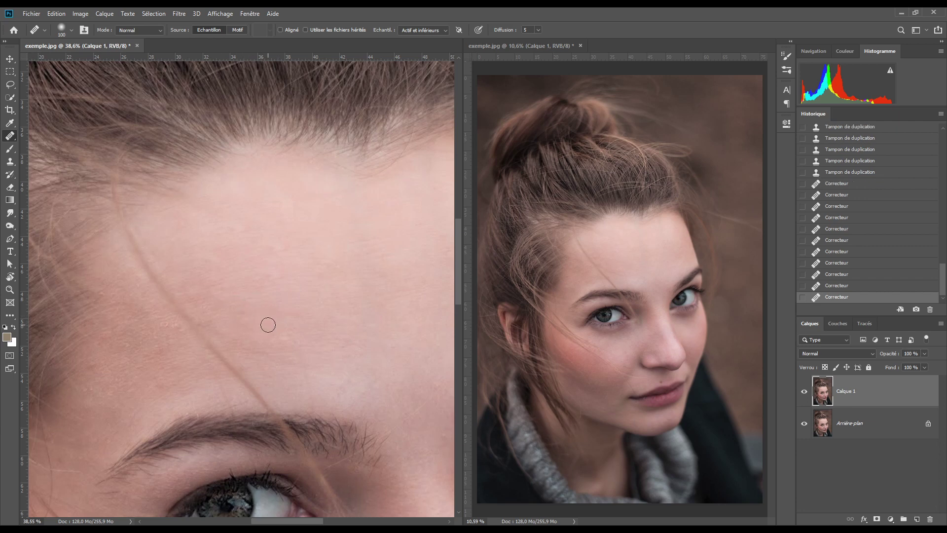
pyautogui.click(313, 346)
pyautogui.click(311, 396)
pyautogui.click(321, 397)
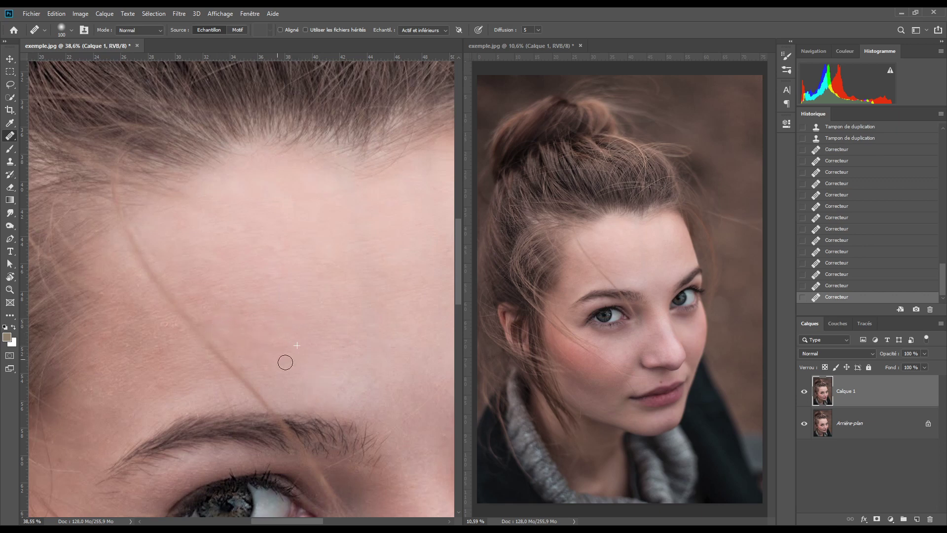
pyautogui.click(317, 363)
pyautogui.click(317, 314)
# Step: Smooth the forehead skin just below the hairline, where the thin hair began, with healing strokes sampled from clear skin nearby
pyautogui.keyDown('alt'); pyautogui.click(203, 244); pyautogui.keyUp('alt')
pyautogui.moveTo(181, 208)
pyautogui.mouseDown()
pyautogui.moveTo(206, 198)
pyautogui.moveTo(186, 200)
pyautogui.moveTo(191, 194)
pyautogui.moveTo(209, 212)
pyautogui.mouseUp()
pyautogui.keyDown('alt'); pyautogui.click(213, 261); pyautogui.keyUp('alt')
pyautogui.keyDown('alt'); pyautogui.click(185, 215); pyautogui.keyUp('alt')
pyautogui.keyDown('alt'); pyautogui.click(222, 229); pyautogui.keyUp('alt')
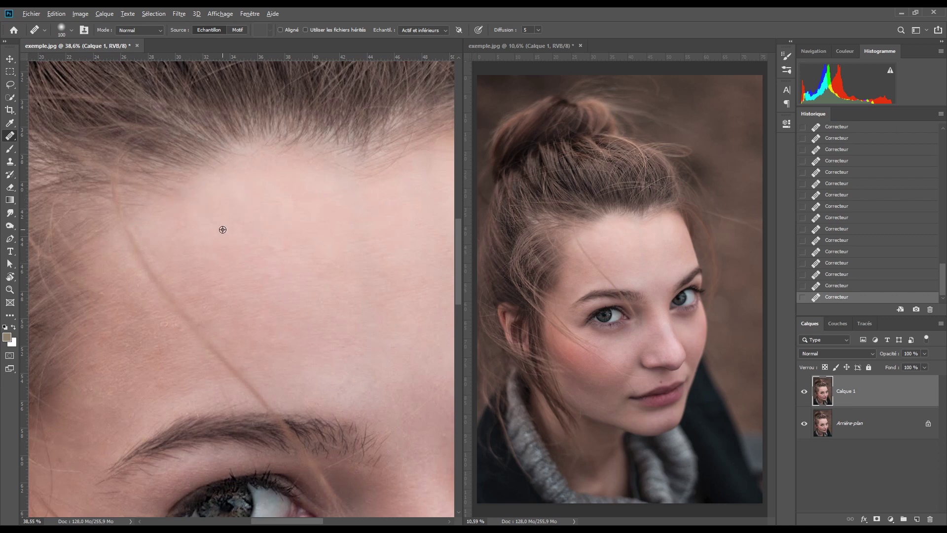
pyautogui.keyDown('alt'); pyautogui.click(190, 217); pyautogui.keyUp('alt')
pyautogui.click(177, 199)
# Step: Examine the whole portrait and the skin below the eye nearer the ear for remaining flaws
pyautogui.press('alt')
pyautogui.moveTo(284, 312); pyautogui.dragTo(239, 315)
pyautogui.moveTo(276, 365); pyautogui.dragTo(281, 304)
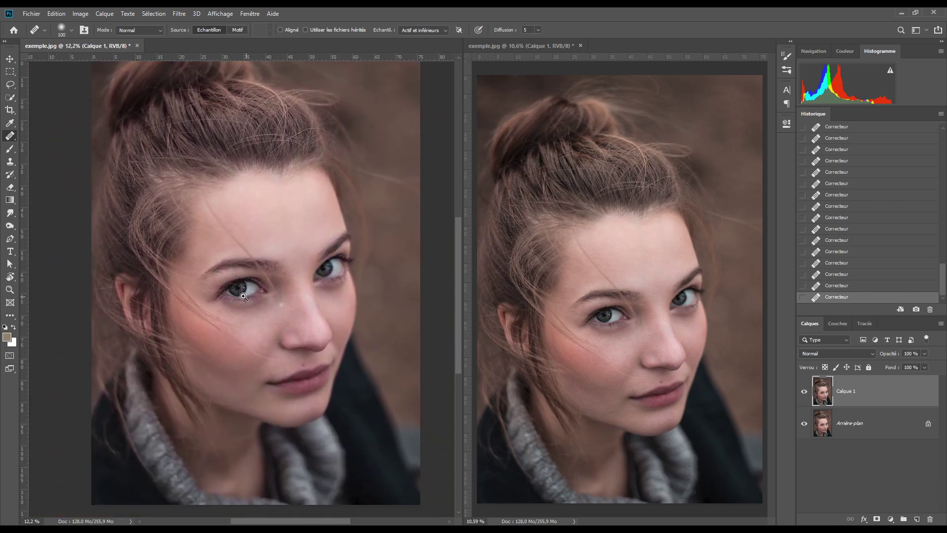
pyautogui.moveTo(243, 296); pyautogui.dragTo(279, 298)
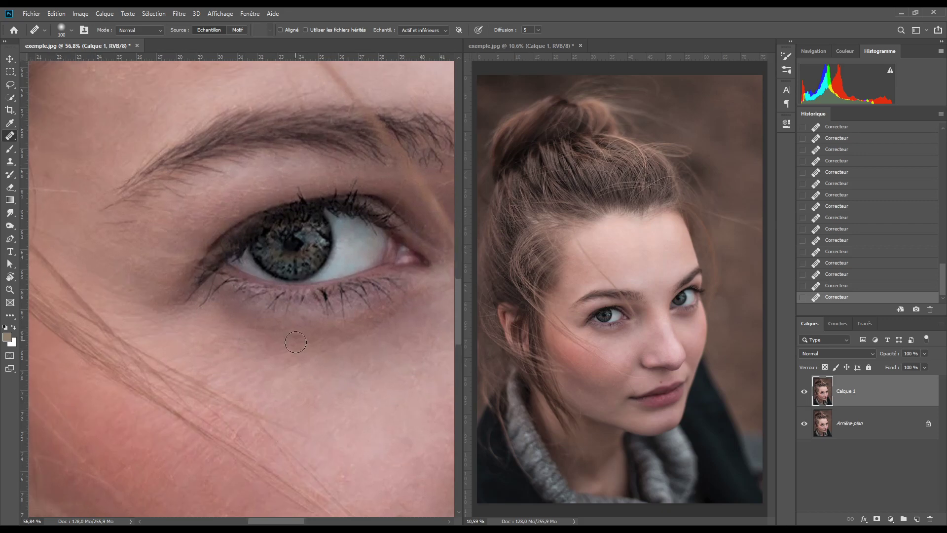
pyautogui.moveTo(309, 370); pyautogui.dragTo(266, 314)
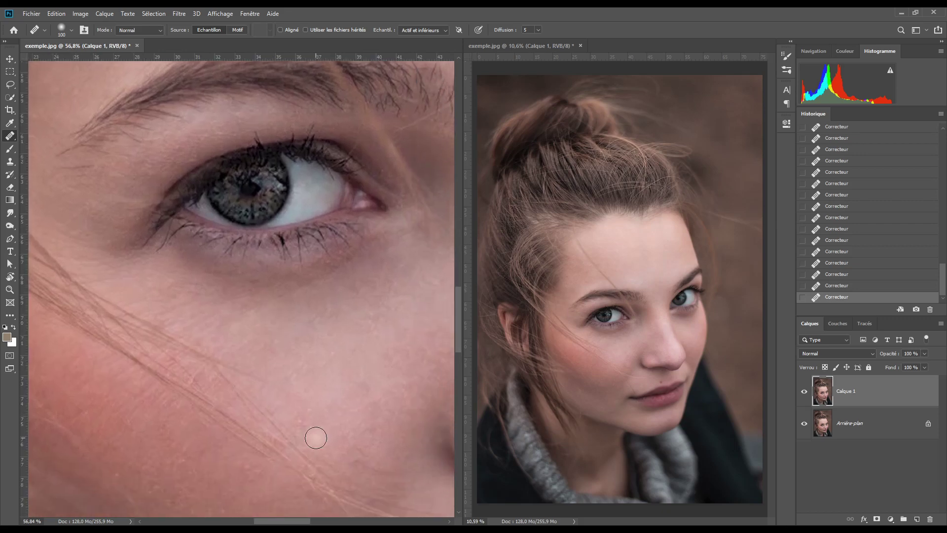